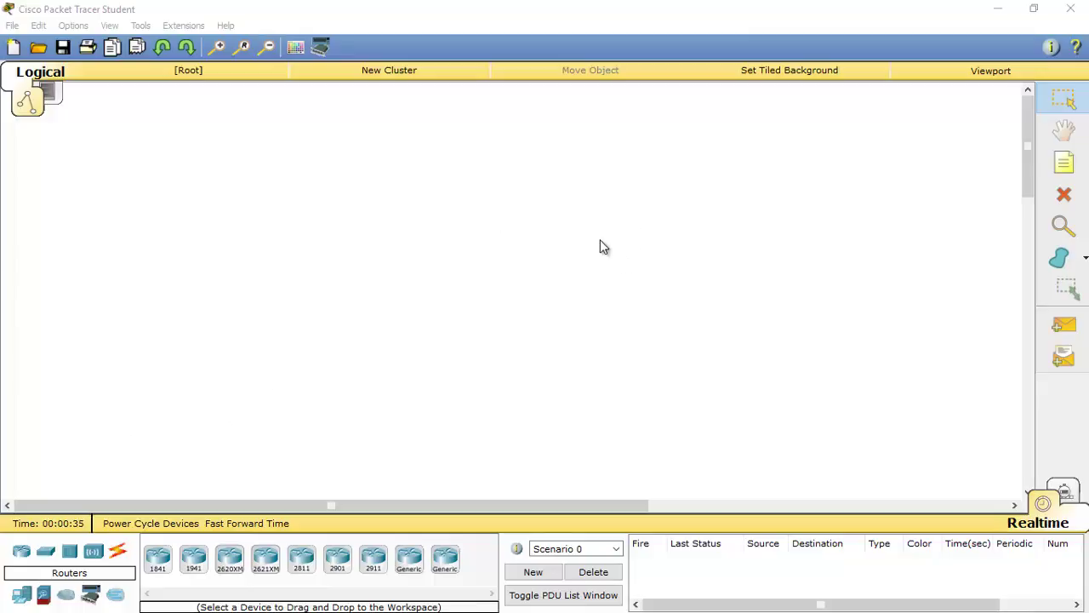
Place a generic Hub-PT in the middle of the logical workspace
click(69, 551)
click(170, 559)
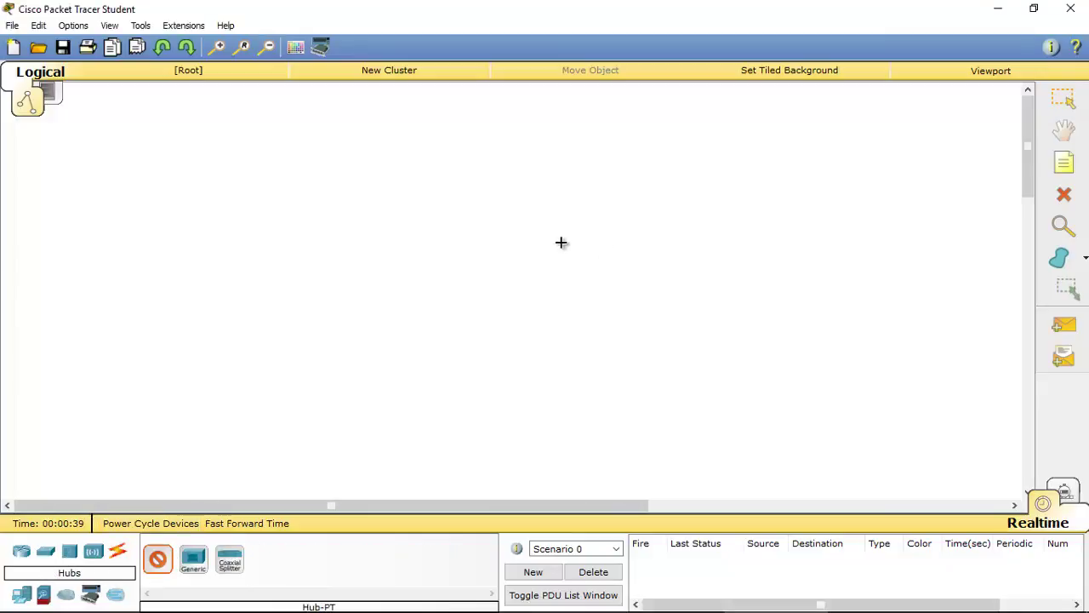
click(524, 265)
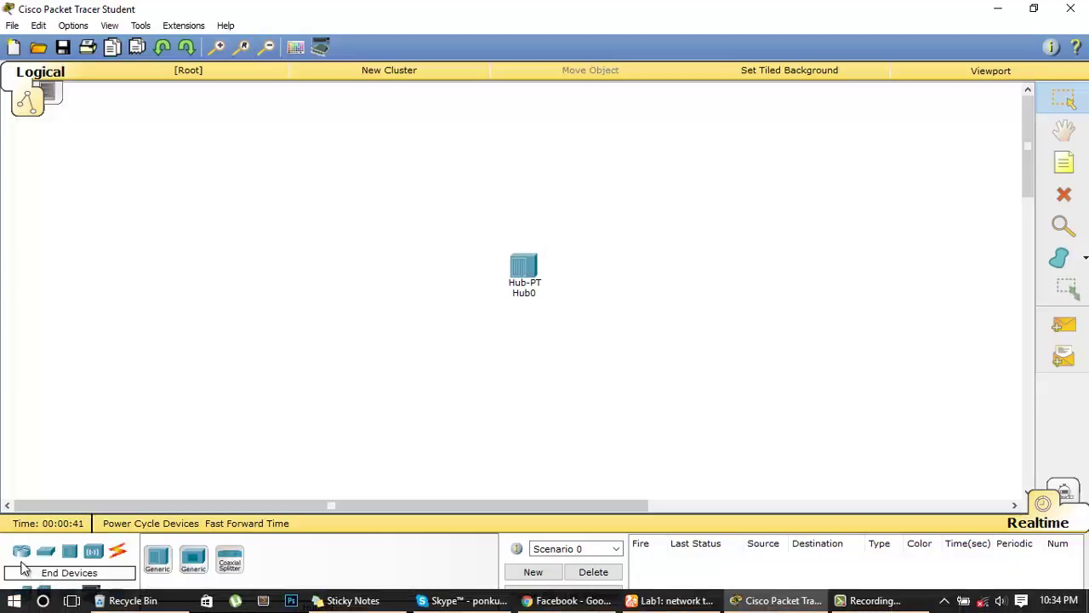
Place four generic laptops around the hub, one each to its left, below it, to its right and above it
click(21, 594)
click(193, 558)
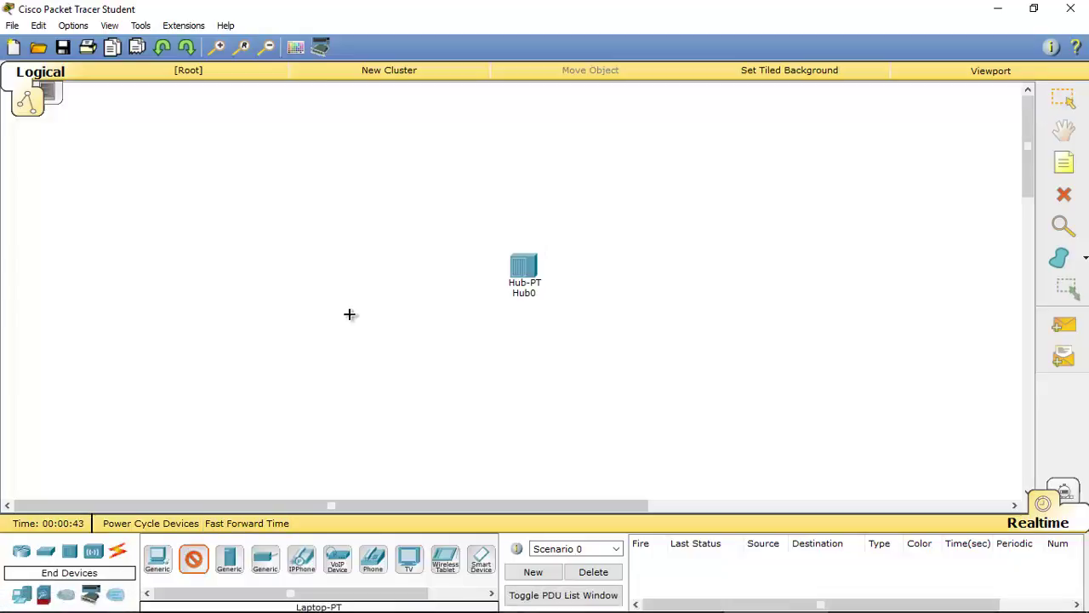
click(358, 283)
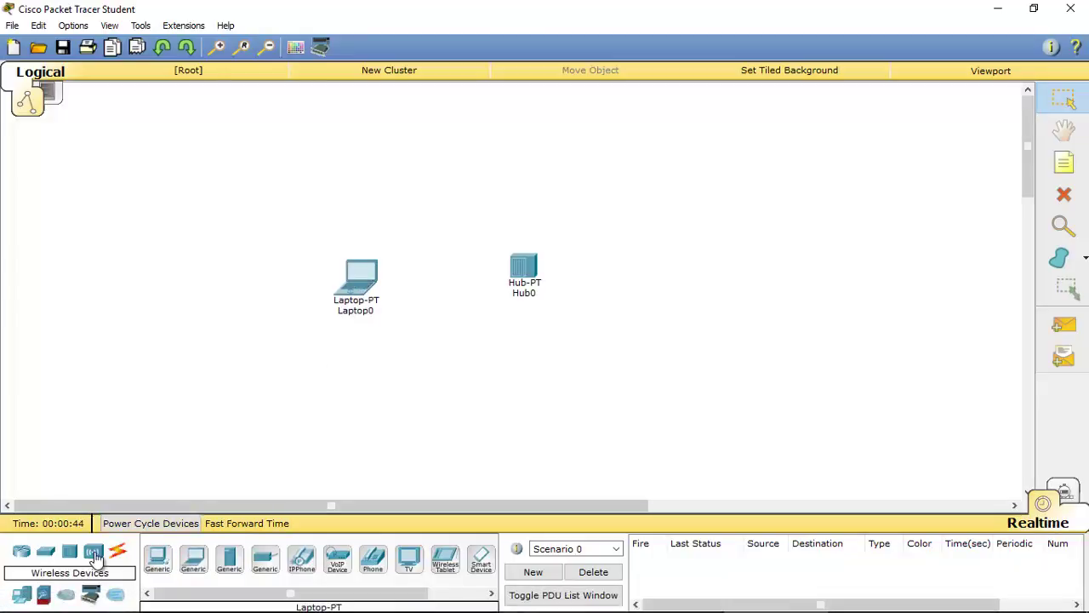
click(193, 557)
click(519, 427)
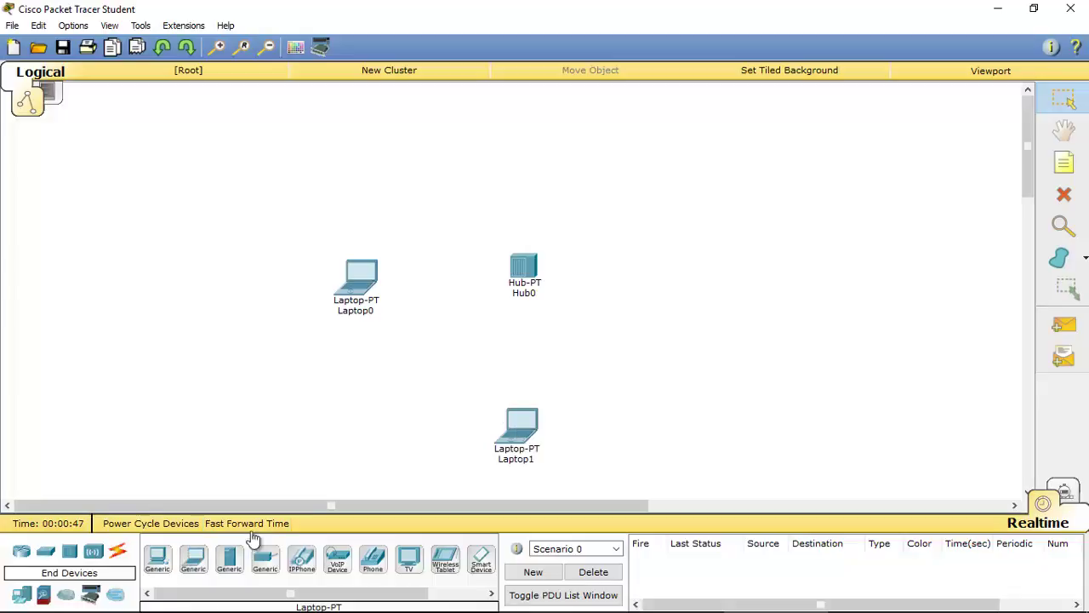
click(193, 557)
click(716, 281)
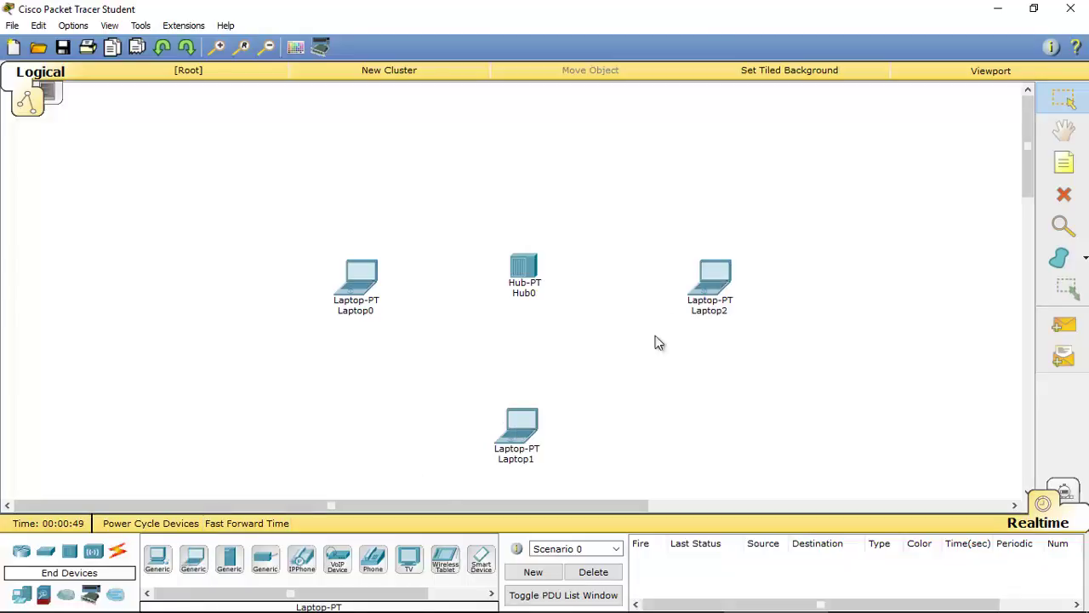
click(193, 564)
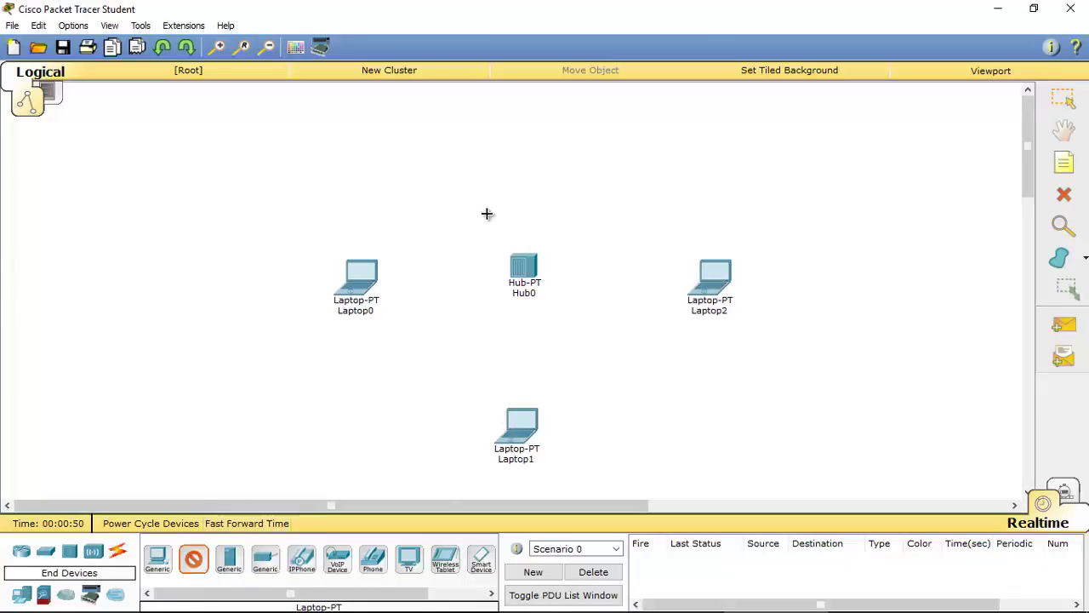
click(518, 153)
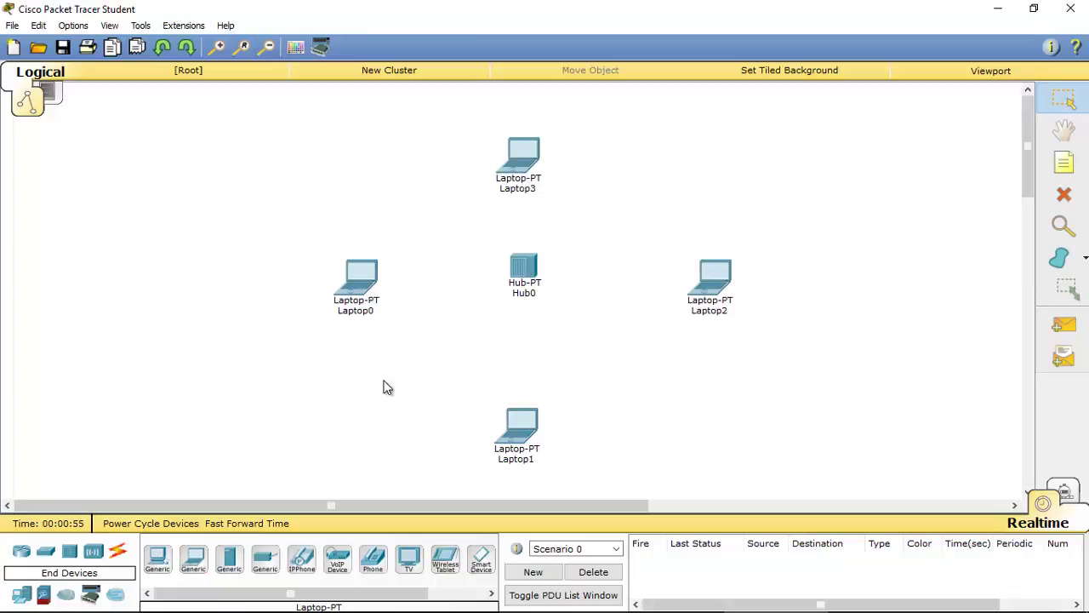
Connect Laptop0 to Hub0 using the automatically chosen connection type
click(119, 553)
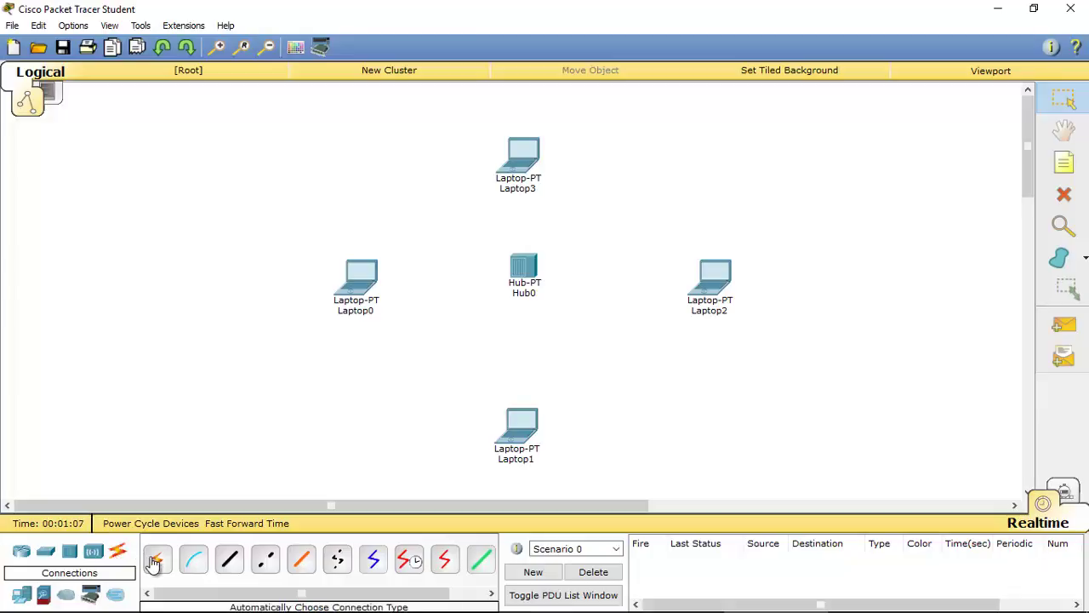
click(154, 562)
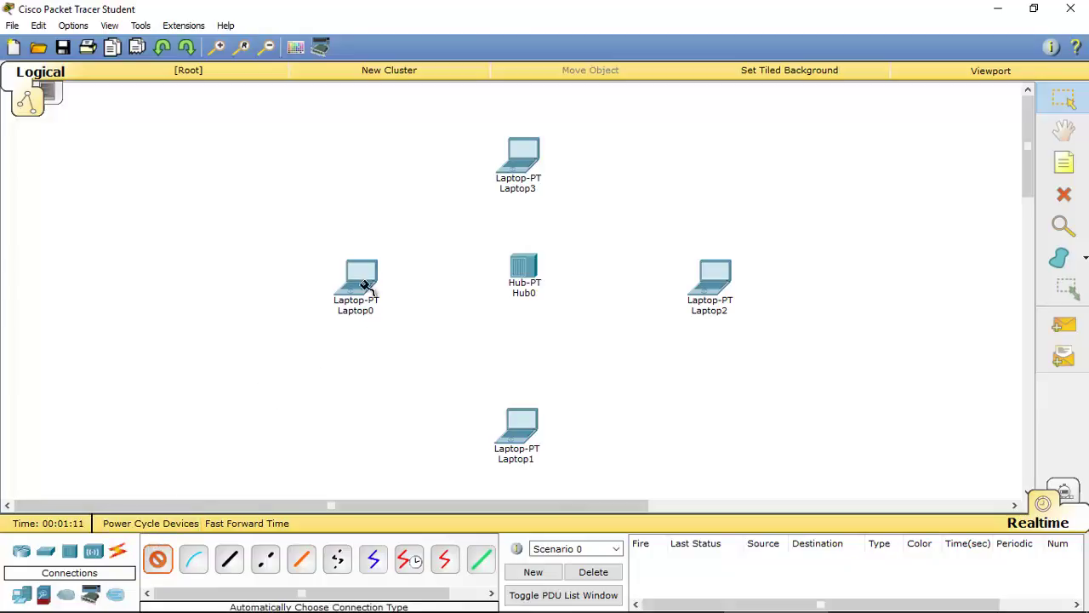
mouse_move(368, 280)
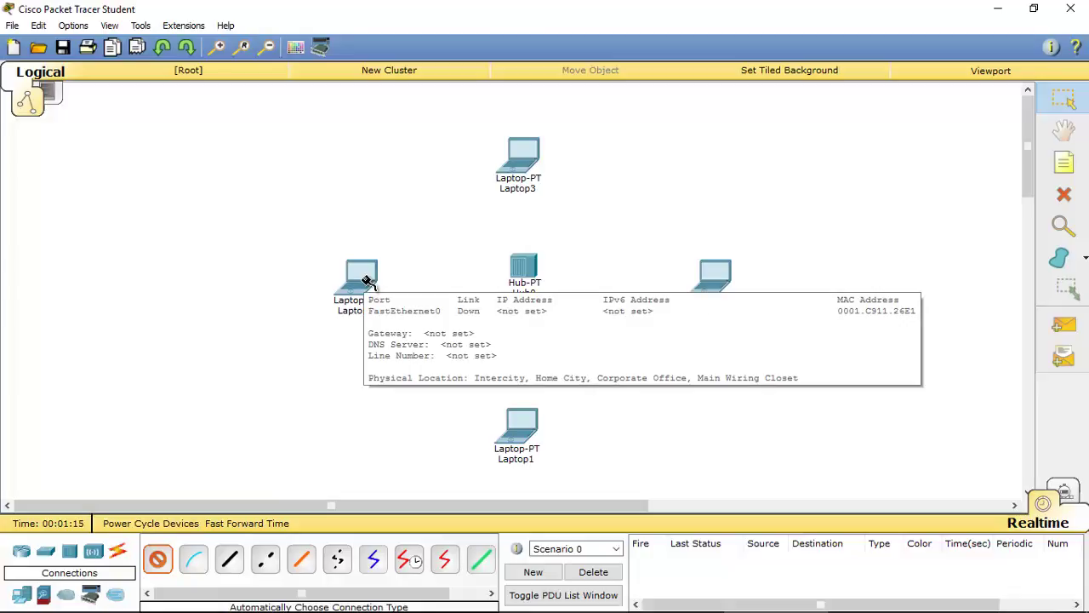
click(367, 280)
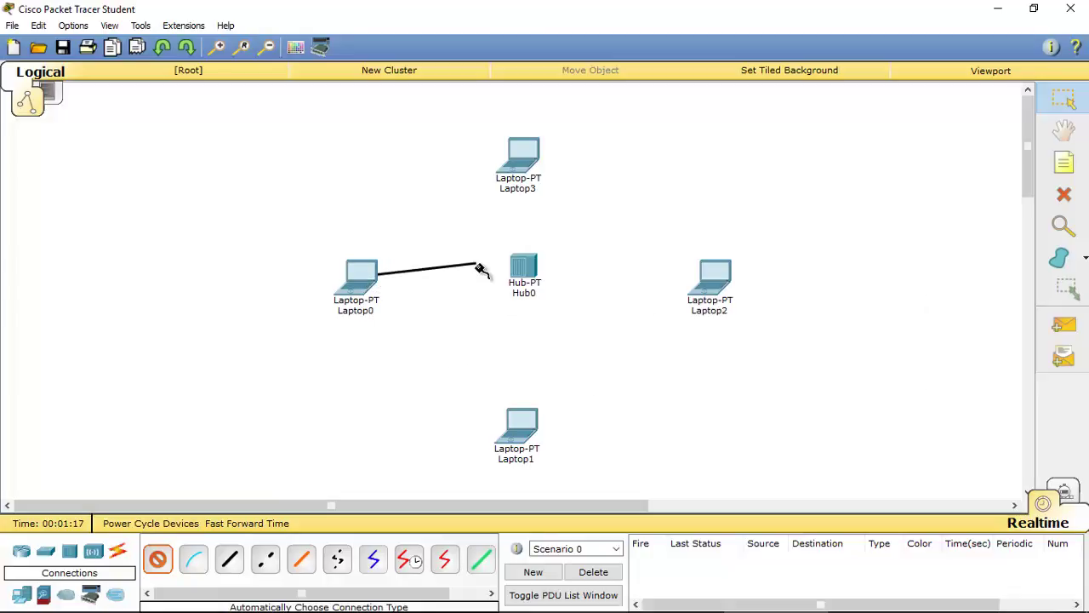
click(529, 281)
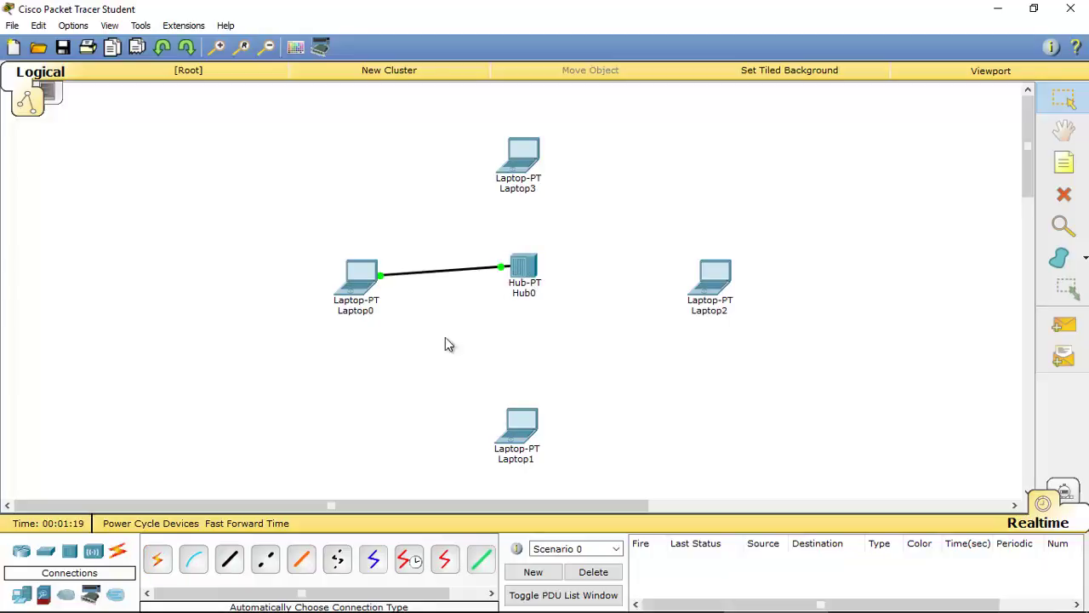
Connect Laptop1's FastEthernet0 to Port 1 of Hub0 with a copper straight-through cable
click(230, 559)
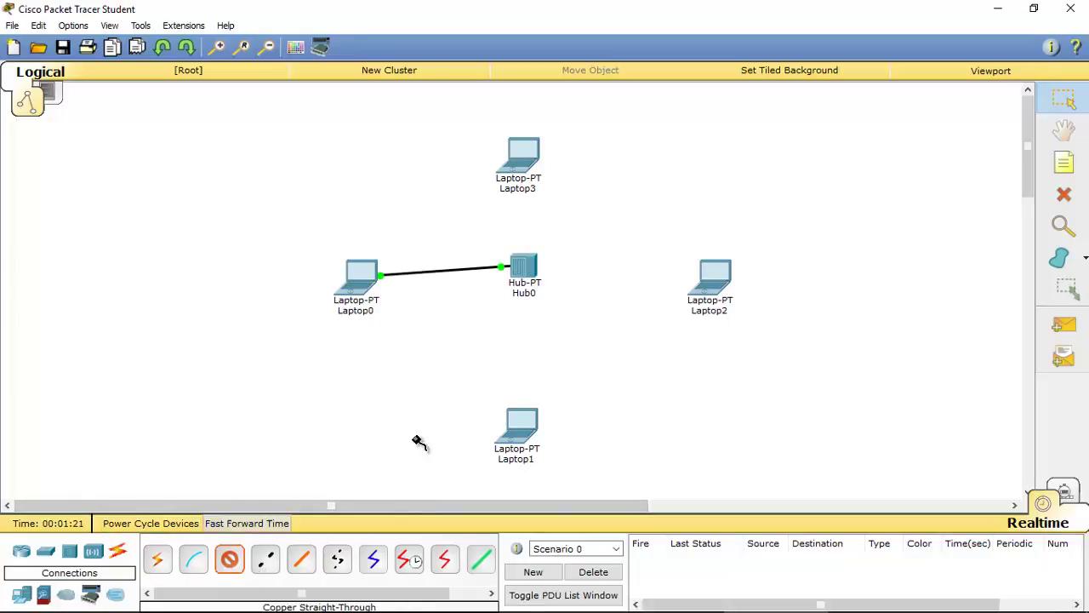
click(516, 437)
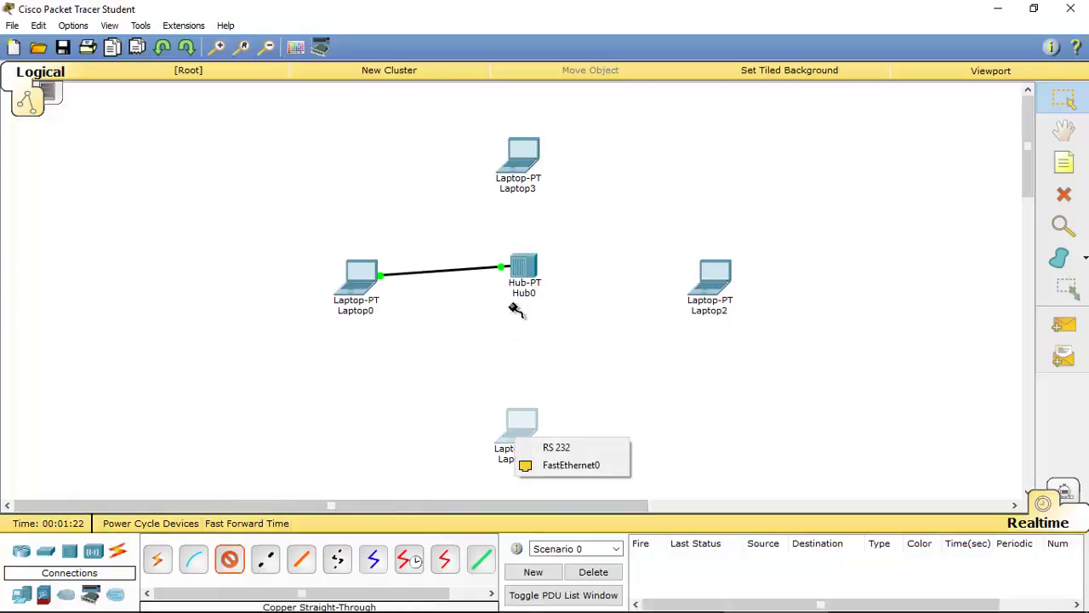
click(571, 464)
click(526, 277)
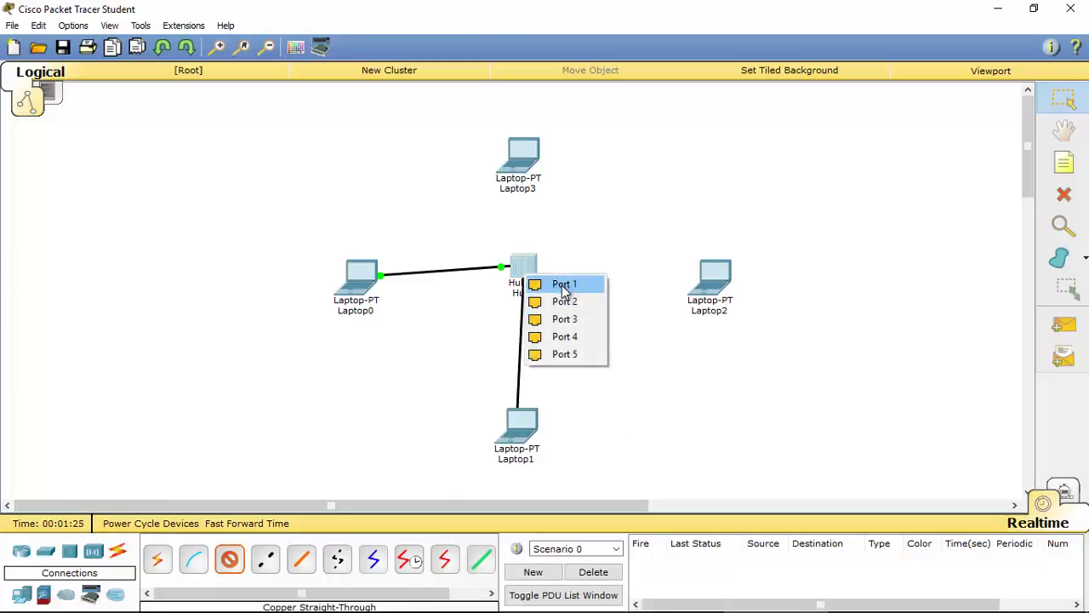
click(564, 285)
Connect Laptop2's FastEthernet0 to Port 2 of Hub0 with a copper straight-through cable
click(230, 559)
click(716, 285)
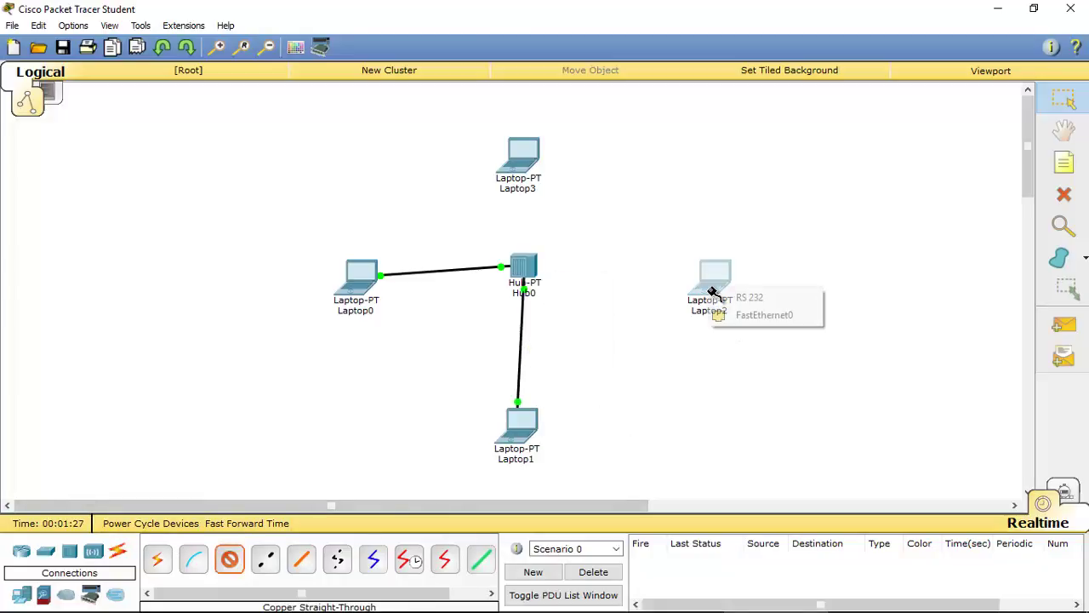
click(727, 314)
click(528, 266)
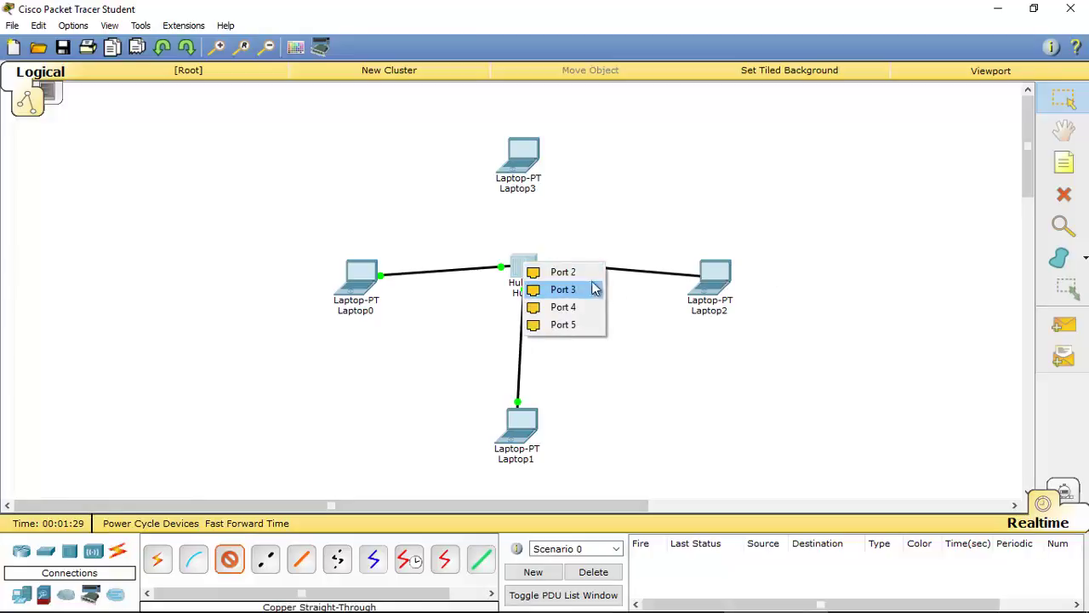
click(581, 272)
Connect Laptop3's FastEthernet0 to the first free port of Hub0 with a copper straight-through cable
click(230, 559)
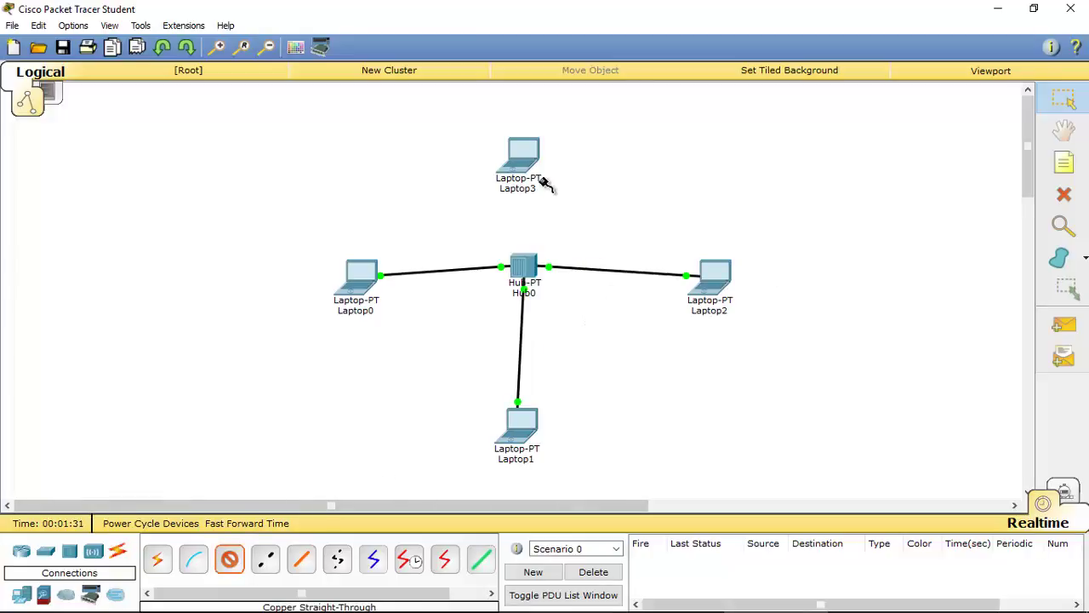
click(523, 155)
click(549, 182)
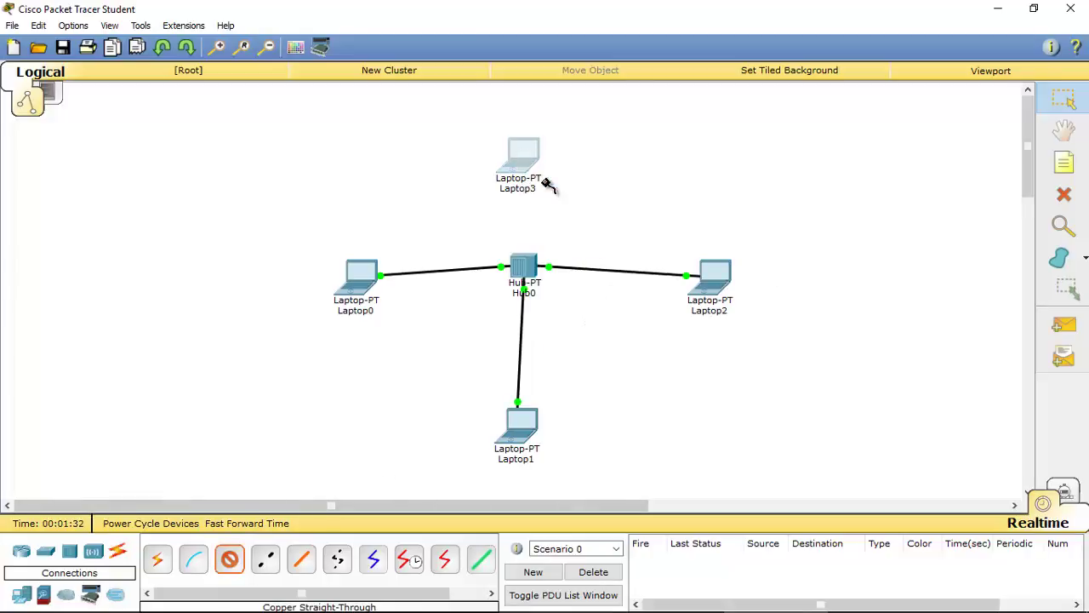
click(524, 271)
click(549, 283)
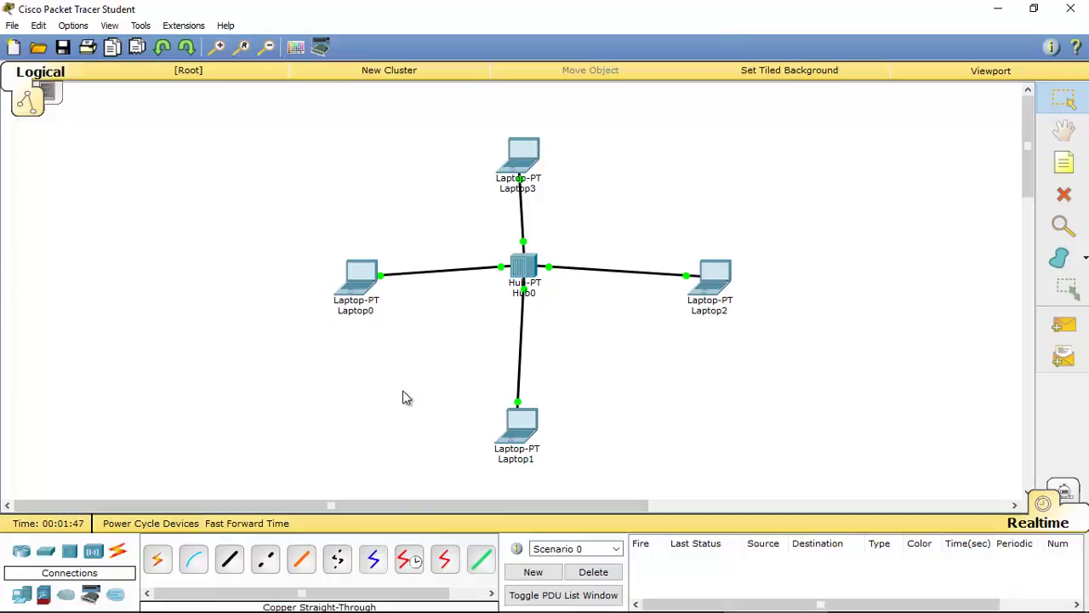
Give Laptop0 the static IP address 106.128.3.1 with the default subnet mask 255.0.0.0, and close its window
click(356, 274)
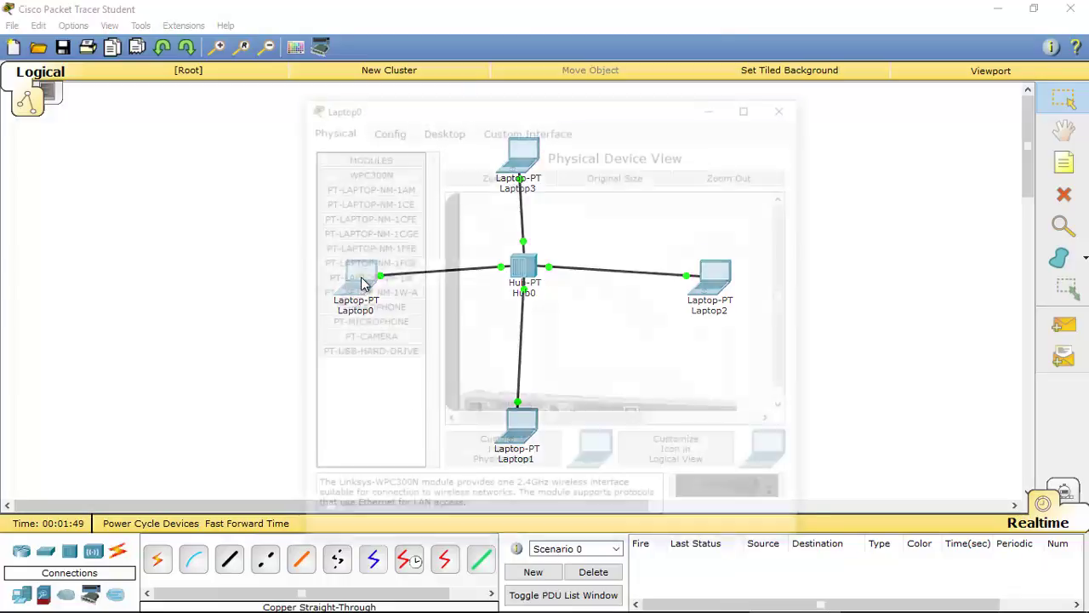
click(449, 128)
click(382, 229)
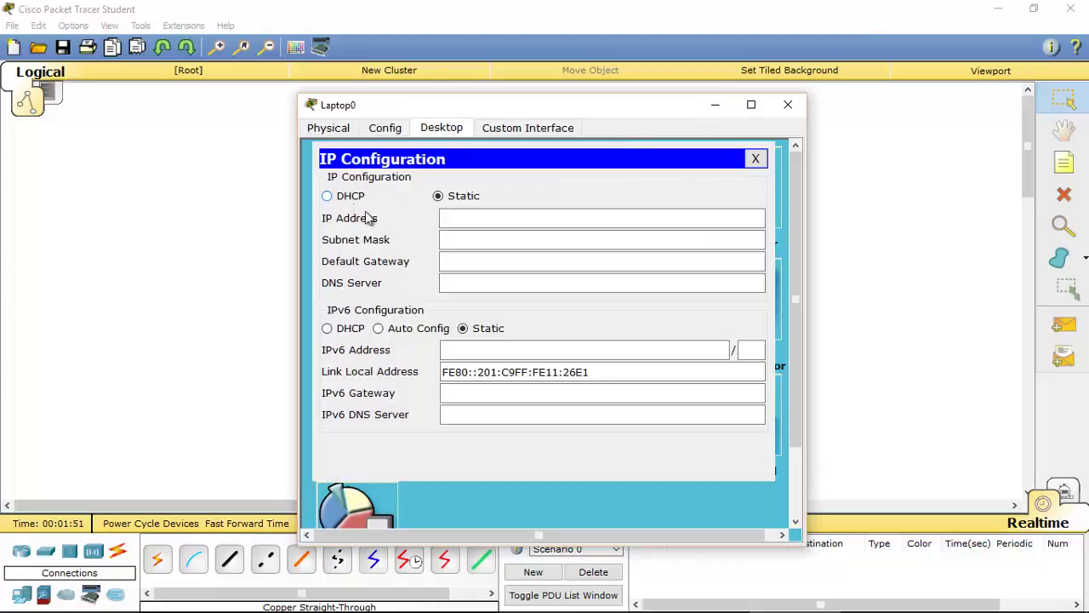
click(473, 212)
text(106.128.3.1)
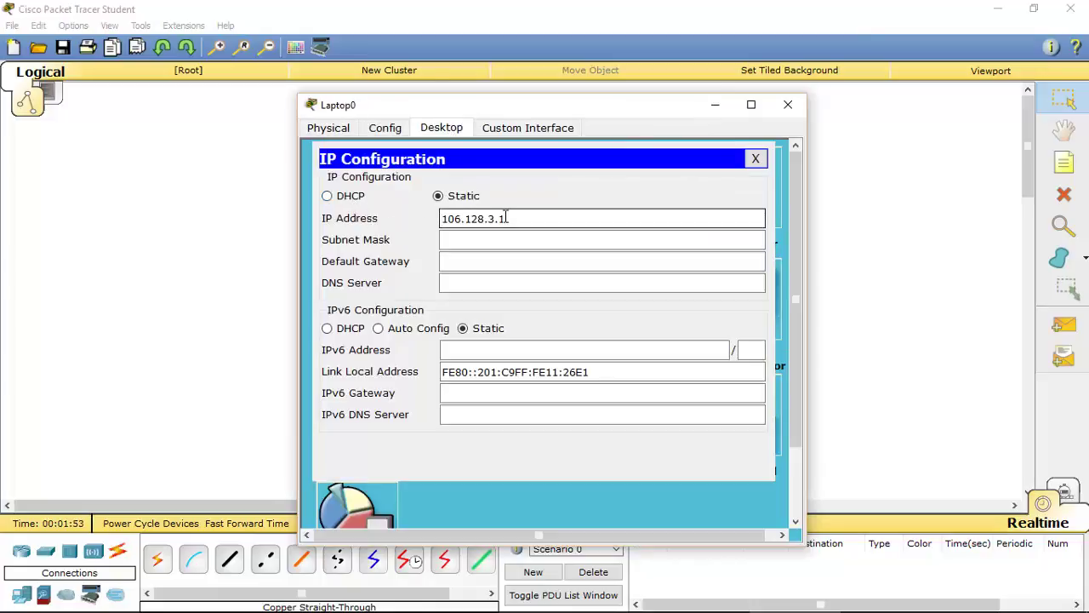
key(Tab)
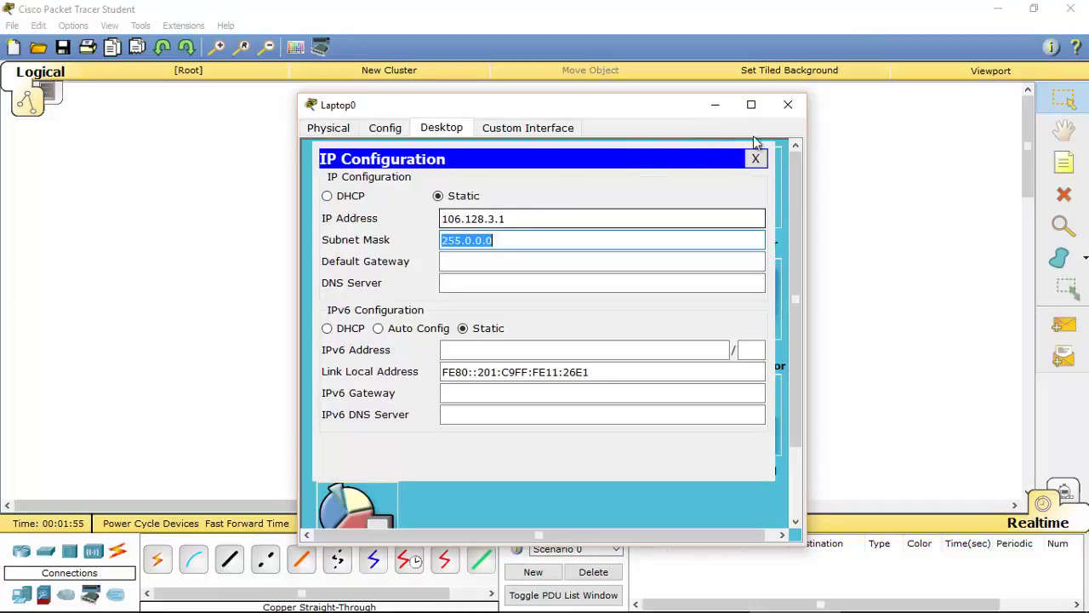
click(788, 104)
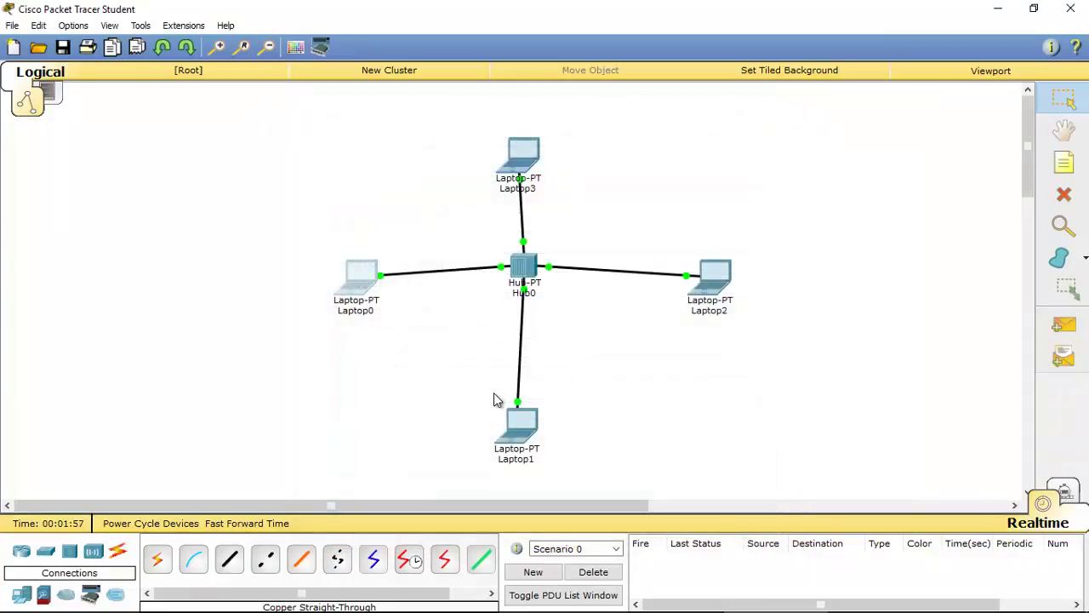
Give Laptop3 the static IP address 106.128.3.2 with the default subnet mask 255.0.0.0, and close its window
click(518, 158)
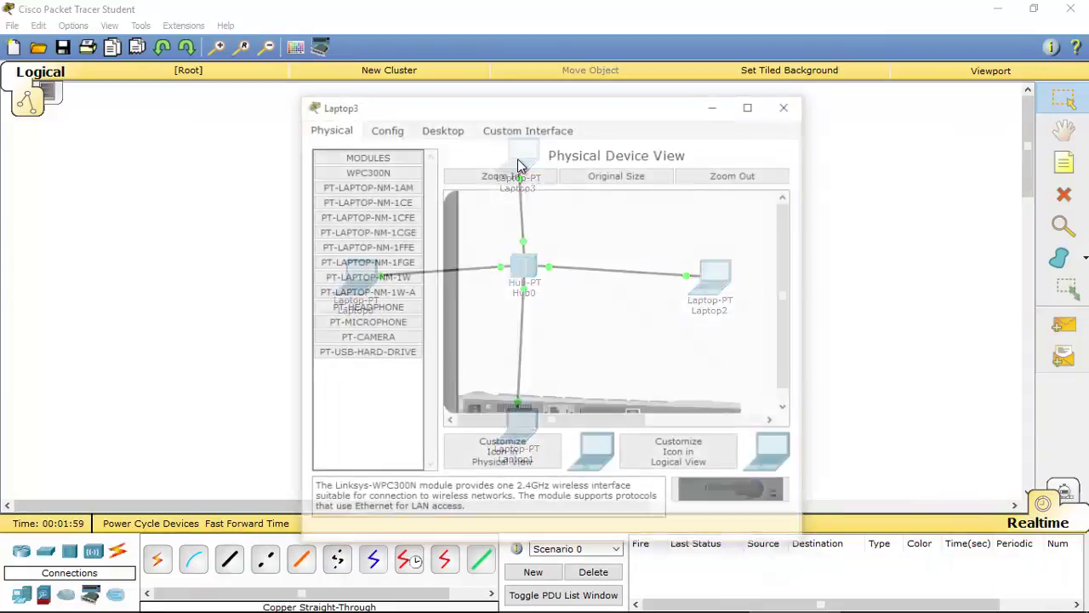
click(443, 127)
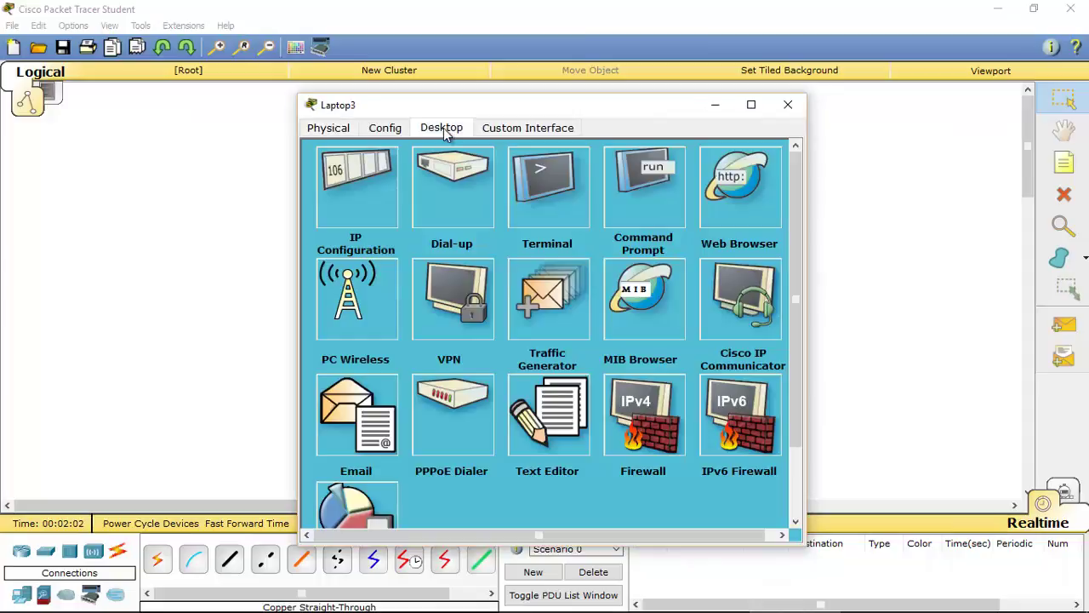
click(358, 196)
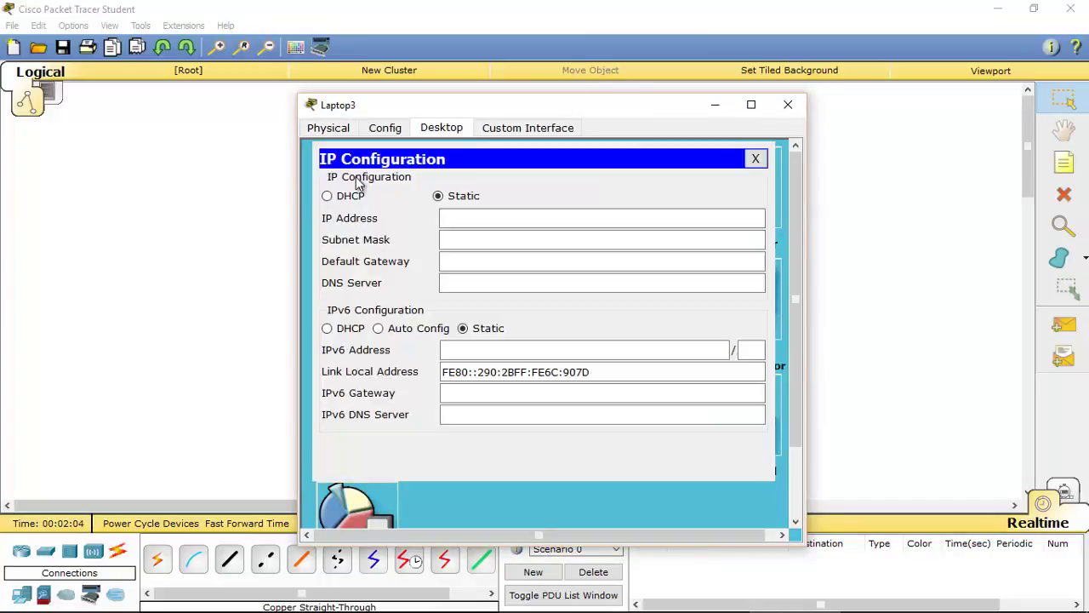
click(537, 221)
text(106.128.3.1)
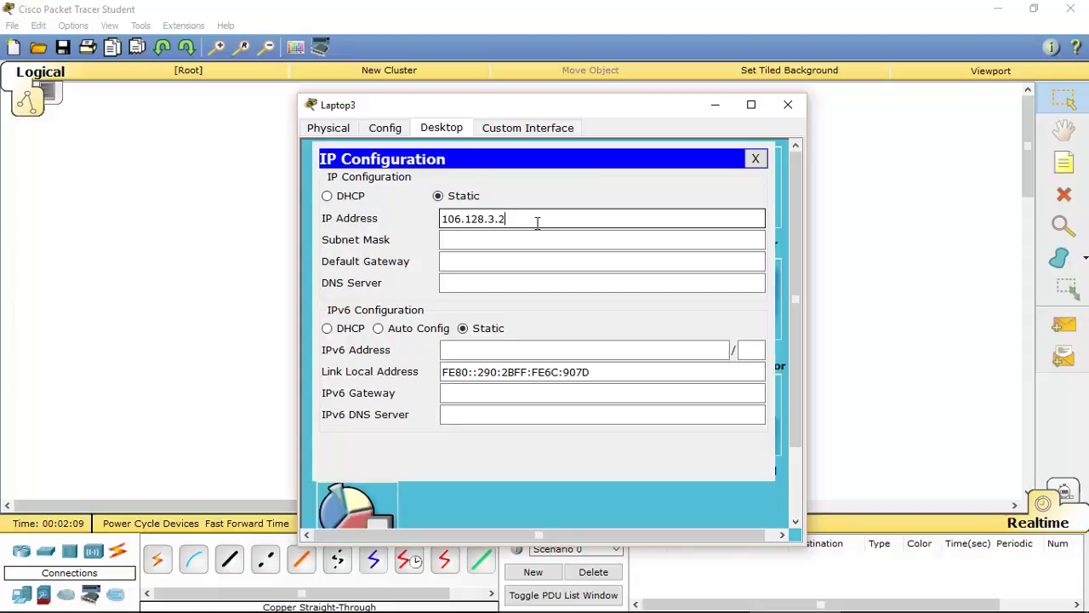
key(Tab)
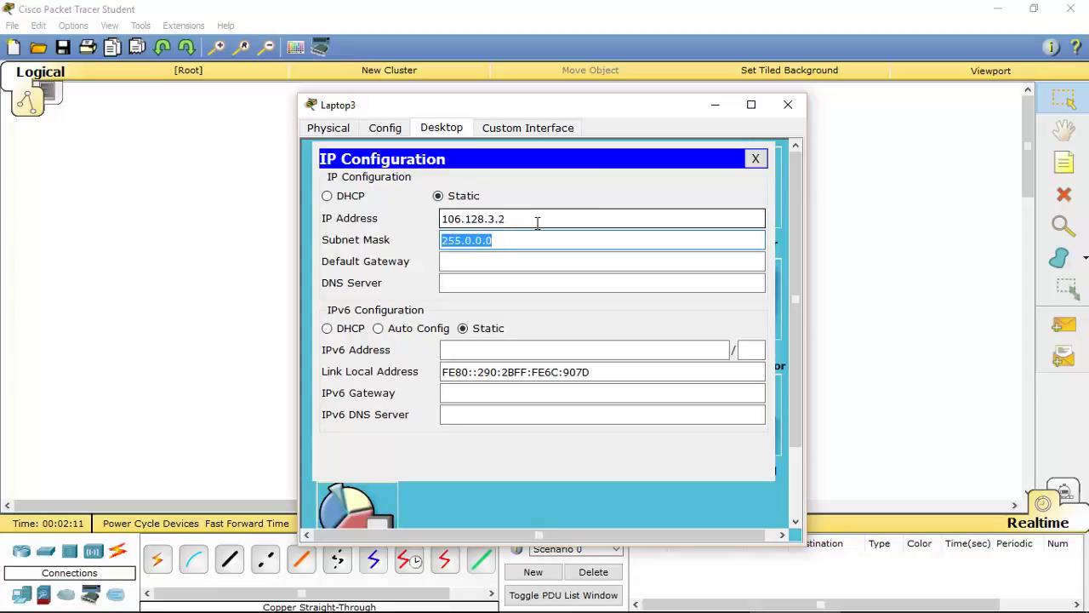
click(562, 241)
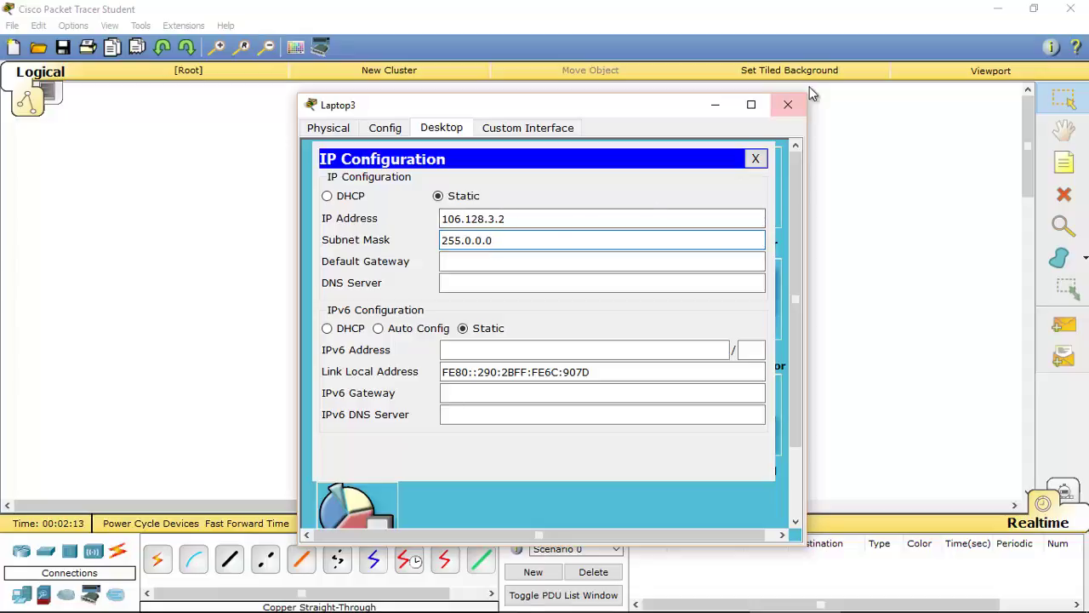
click(788, 108)
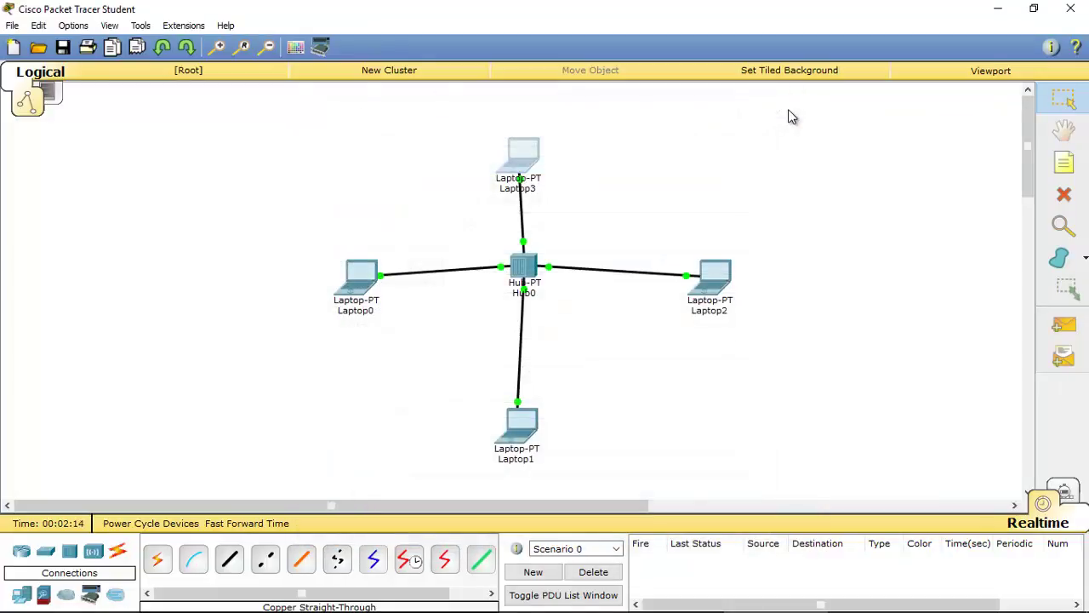
Give Laptop2 the static IP address 106.128.3.3 with the default subnet mask 255.0.0.0, and close its window
click(704, 298)
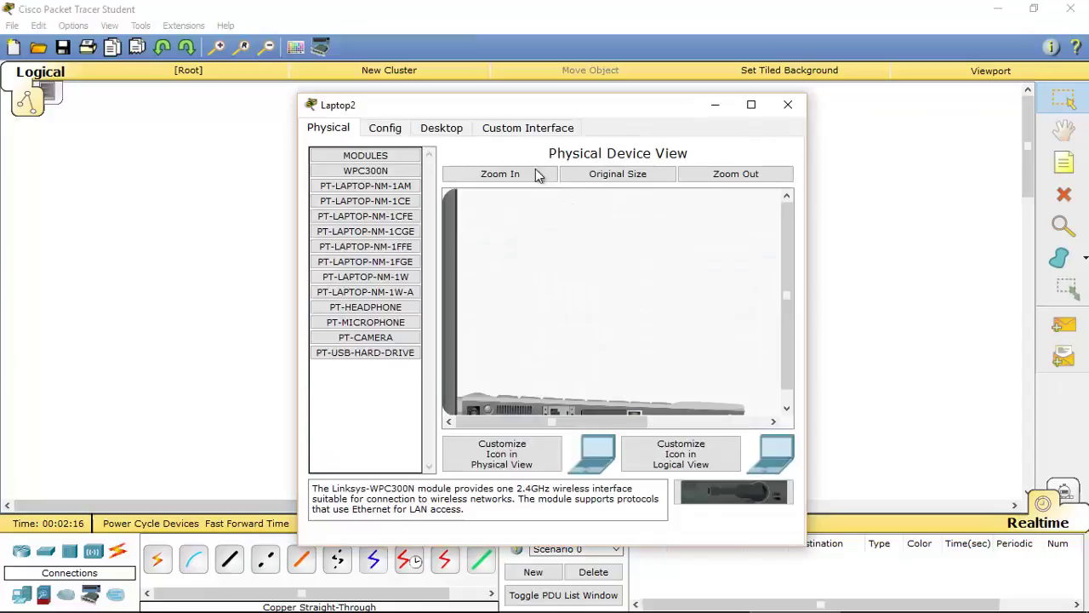
click(442, 128)
click(372, 204)
click(512, 218)
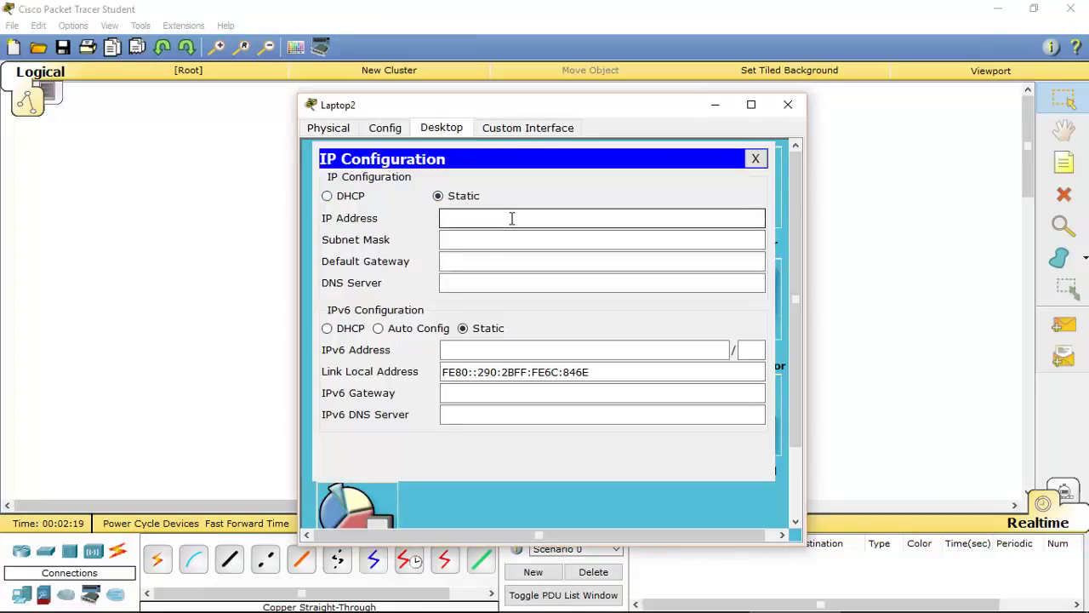
text(106.128.3.1)
key(BackSpace)
text(3)
click(516, 287)
click(562, 248)
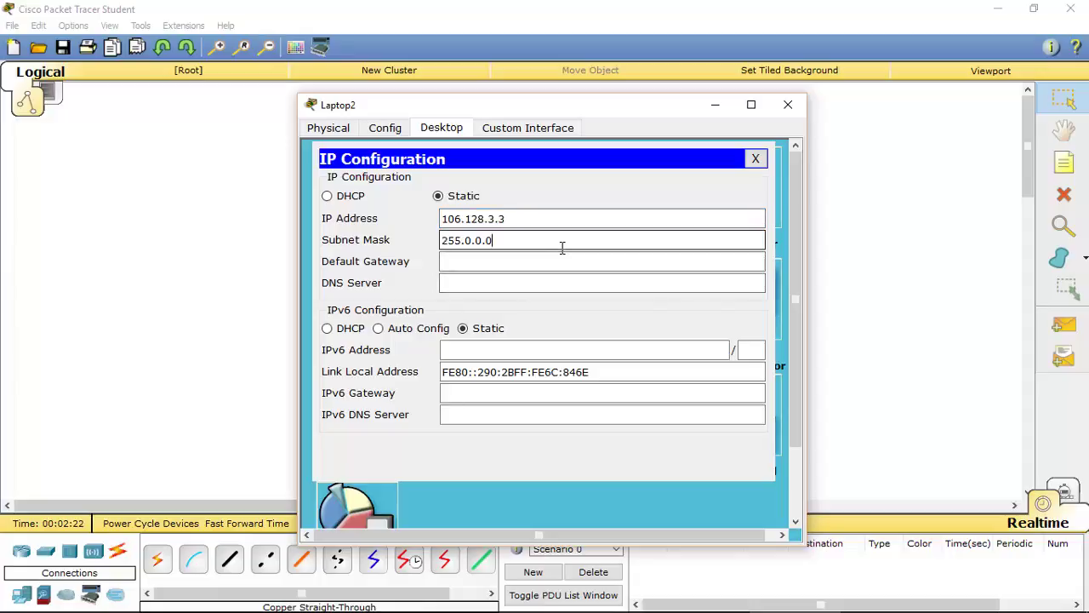
click(788, 104)
Give Laptop1 the static IP address 106.128.3.4 with the default subnet mask 255.0.0.0, and close its window
click(509, 442)
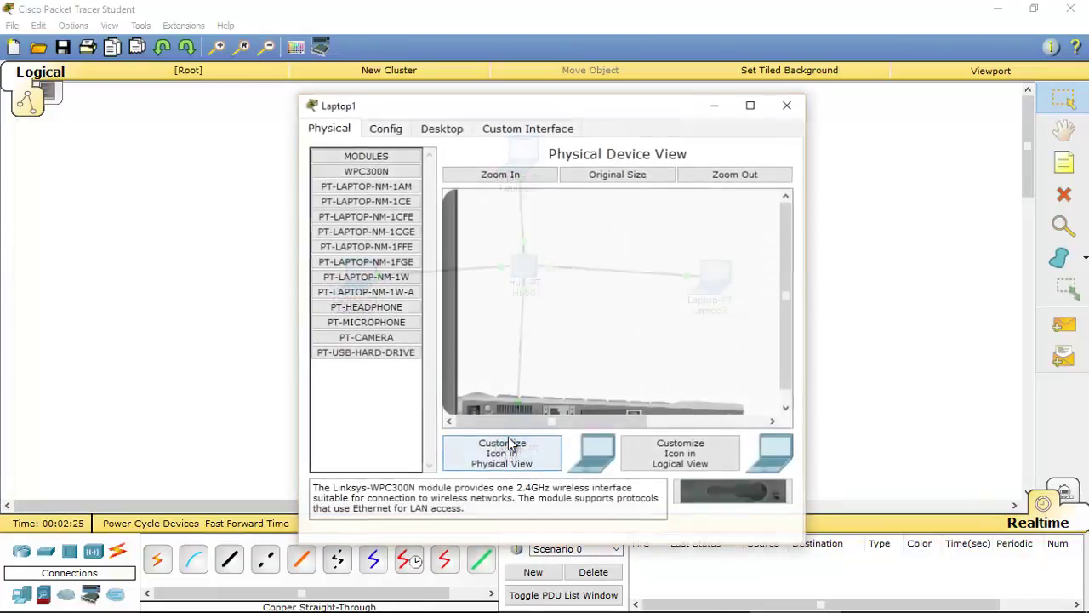
click(440, 129)
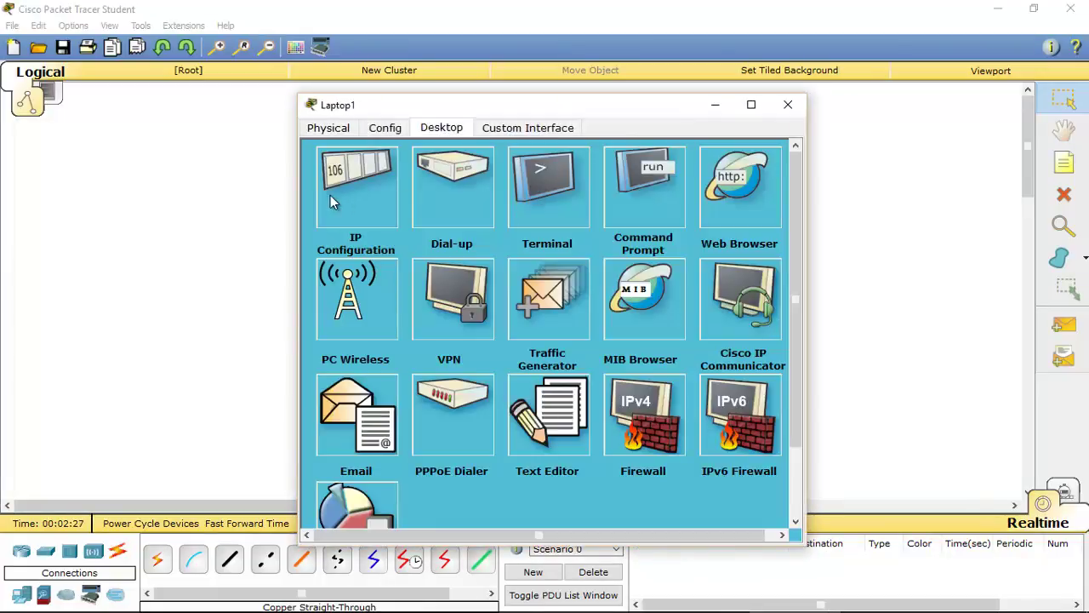
click(331, 201)
click(550, 219)
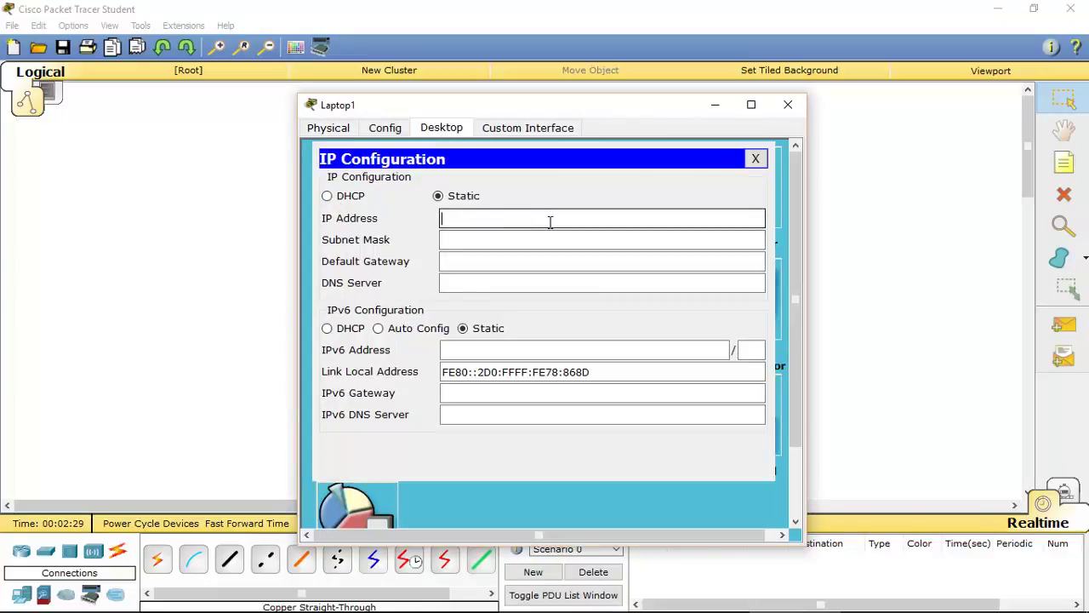
text(106.128.3.1)
click(585, 247)
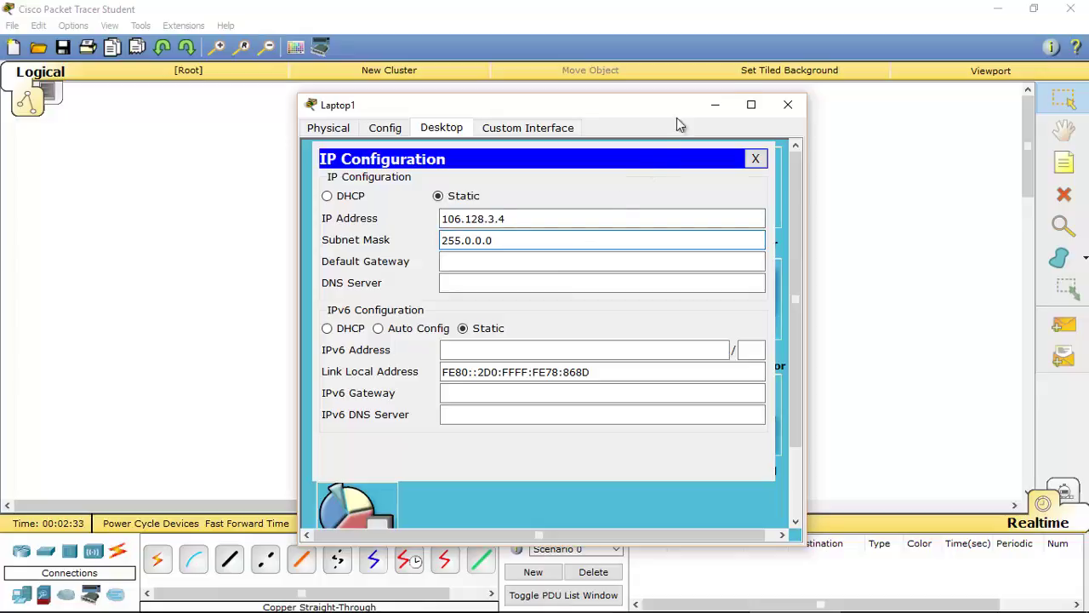
click(797, 106)
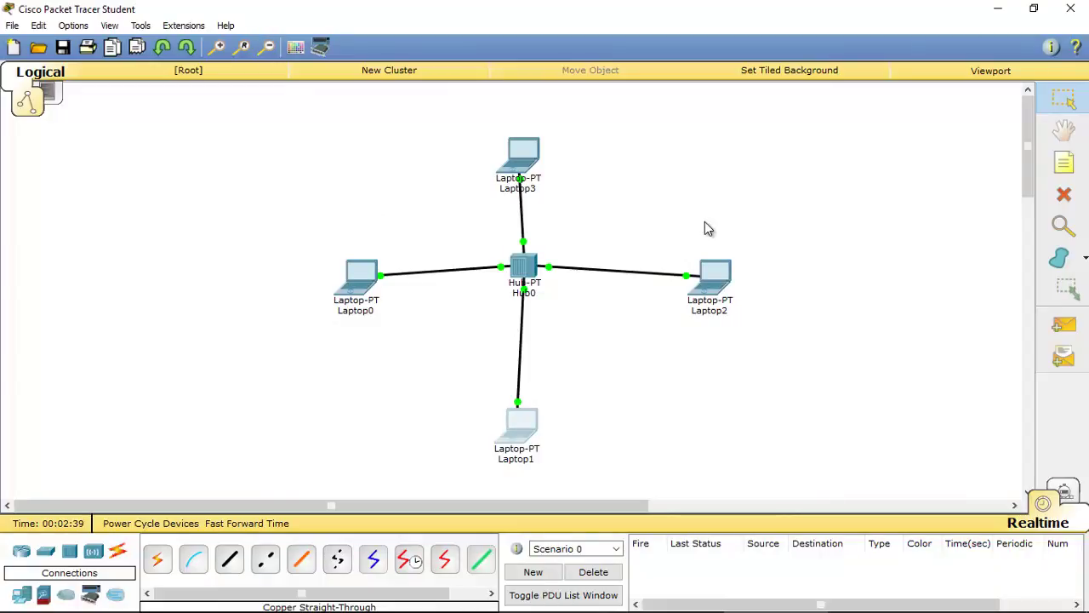
Send a simple PDU from Laptop3 to Laptop1 to test their connection
click(1068, 328)
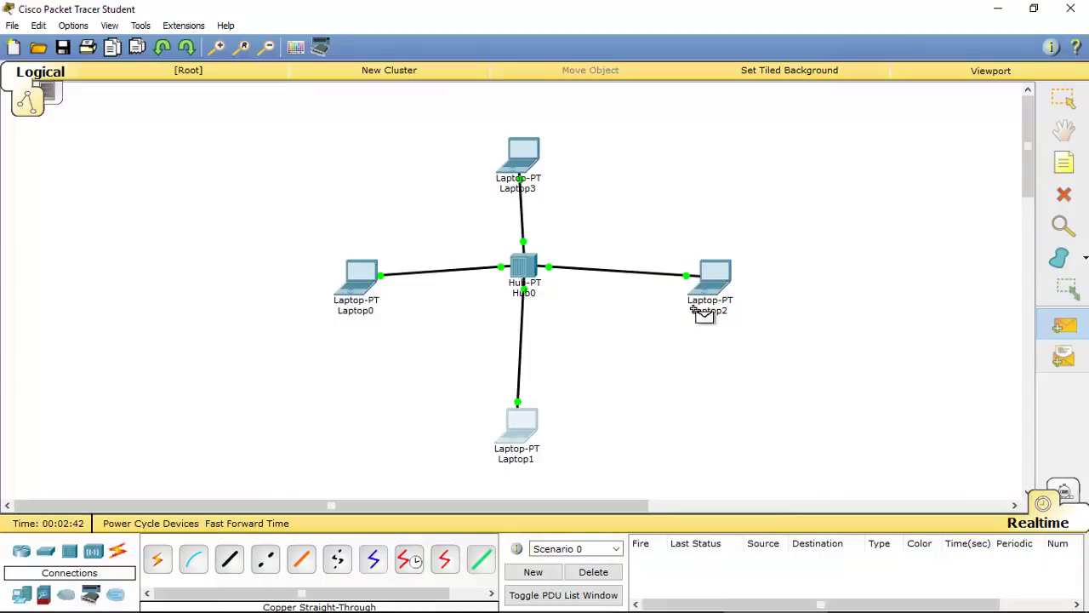
click(521, 151)
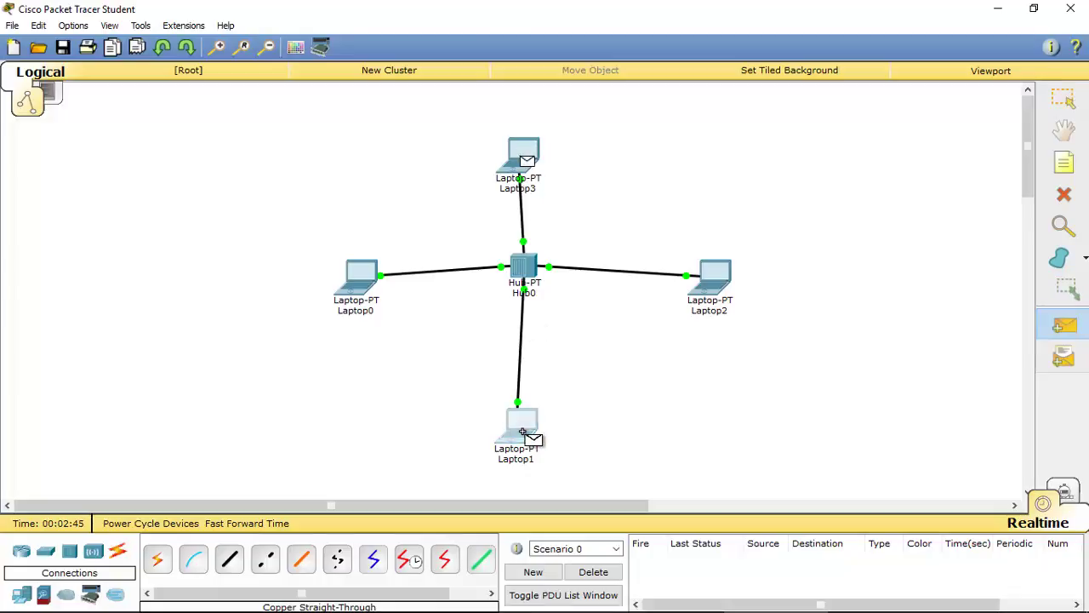
click(523, 434)
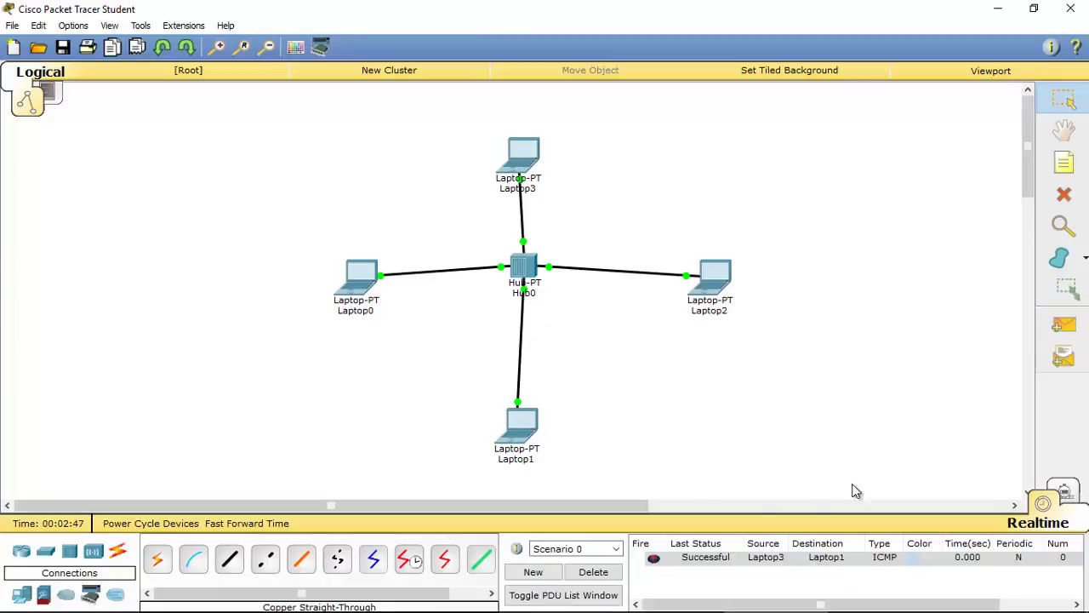
Send a simple PDU from Laptop2 to Laptop0 to test their connection
click(1063, 325)
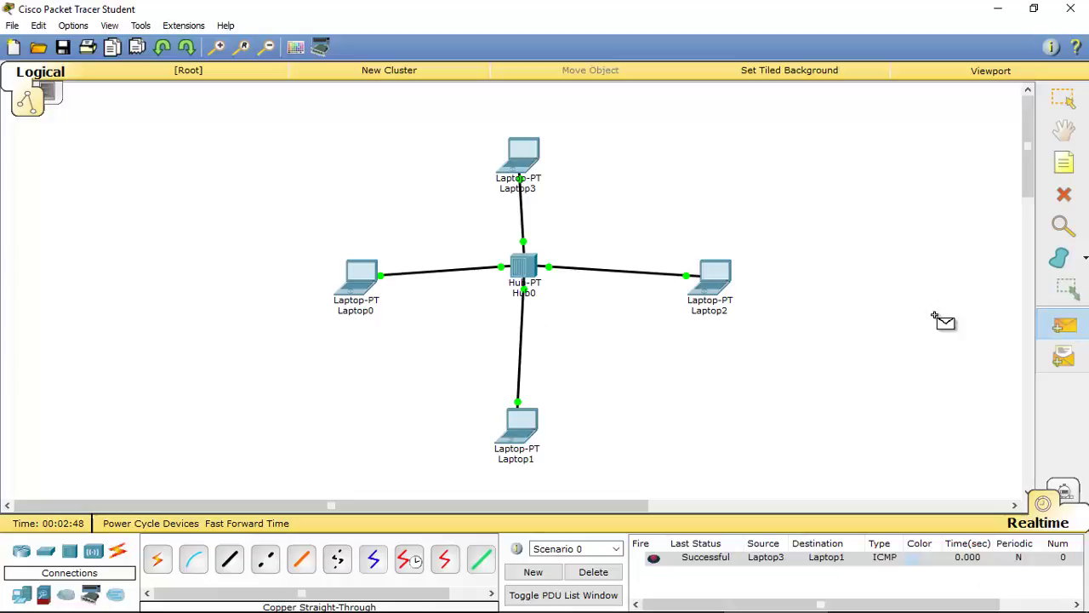
click(717, 286)
click(360, 289)
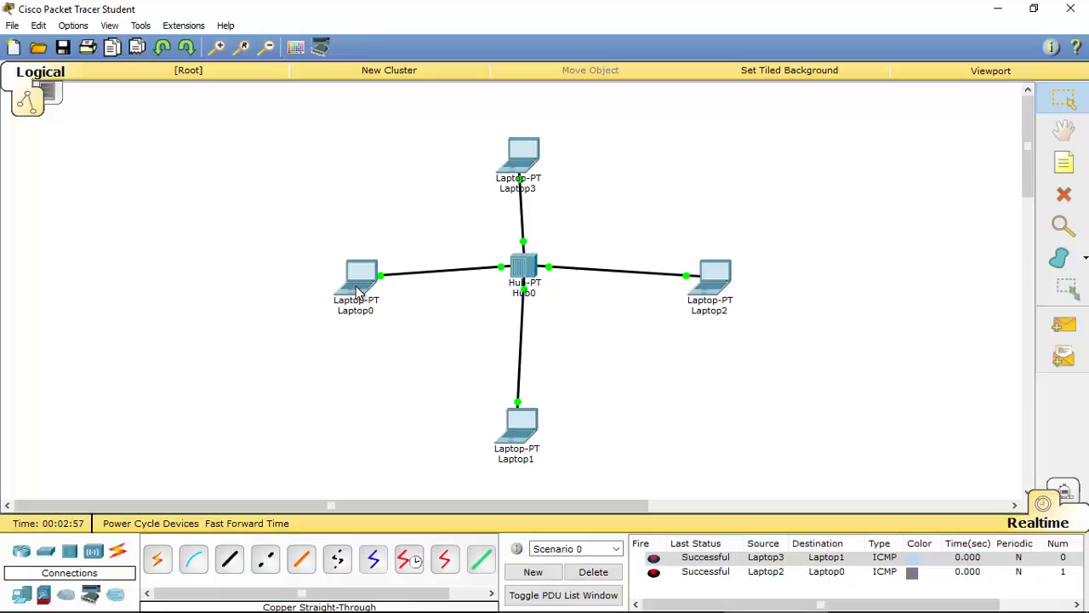
Ping 106.128.3.1 from Laptop0's Command Prompt, and close the laptop's window
click(357, 291)
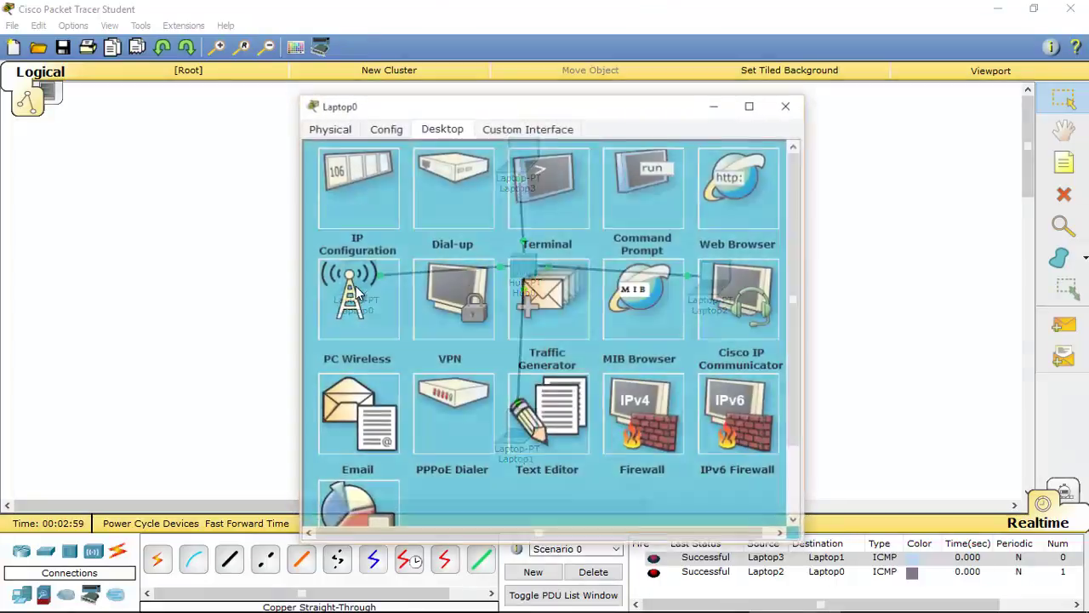
click(666, 180)
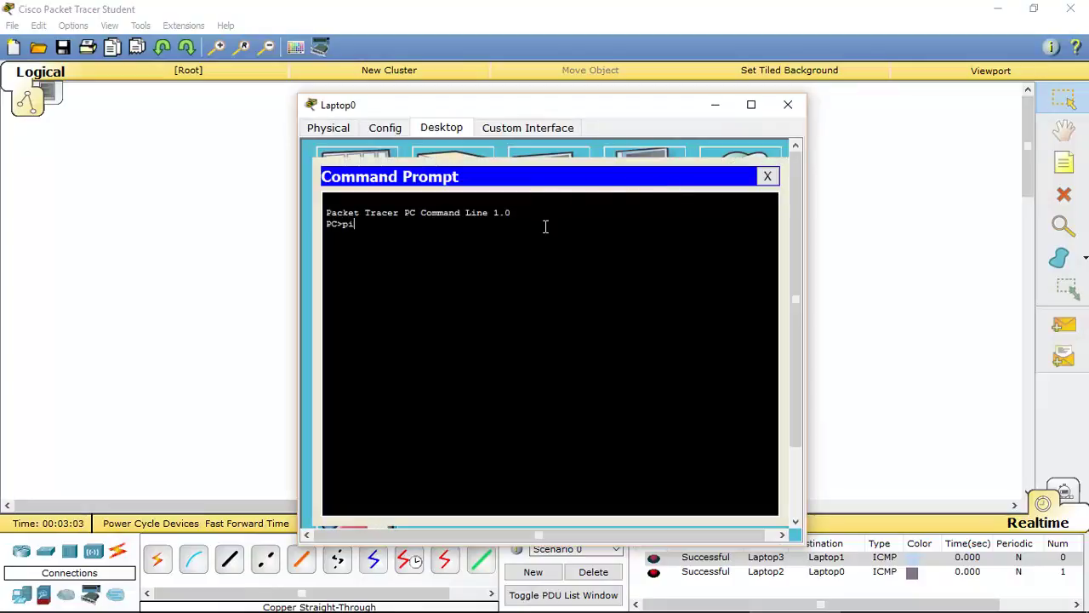
text(ping)
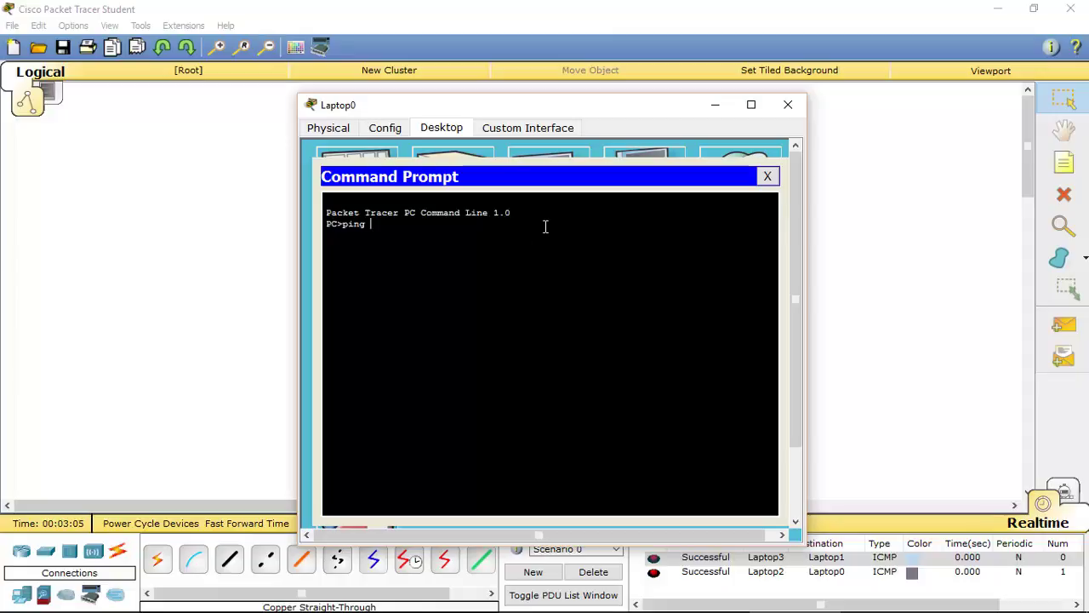
right_click(550, 230)
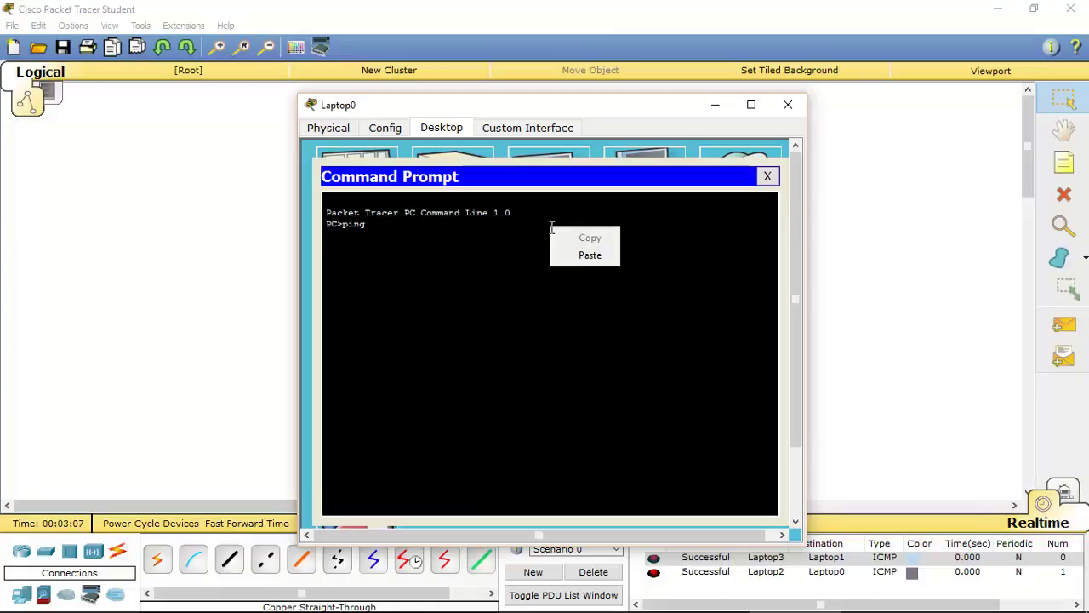
click(600, 252)
key(Return)
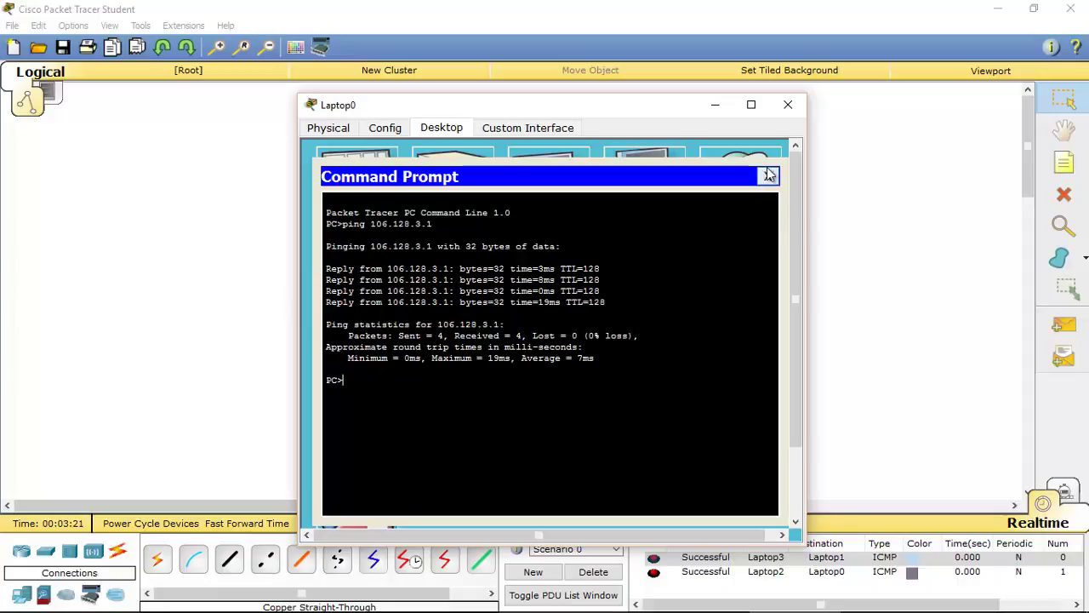
click(788, 106)
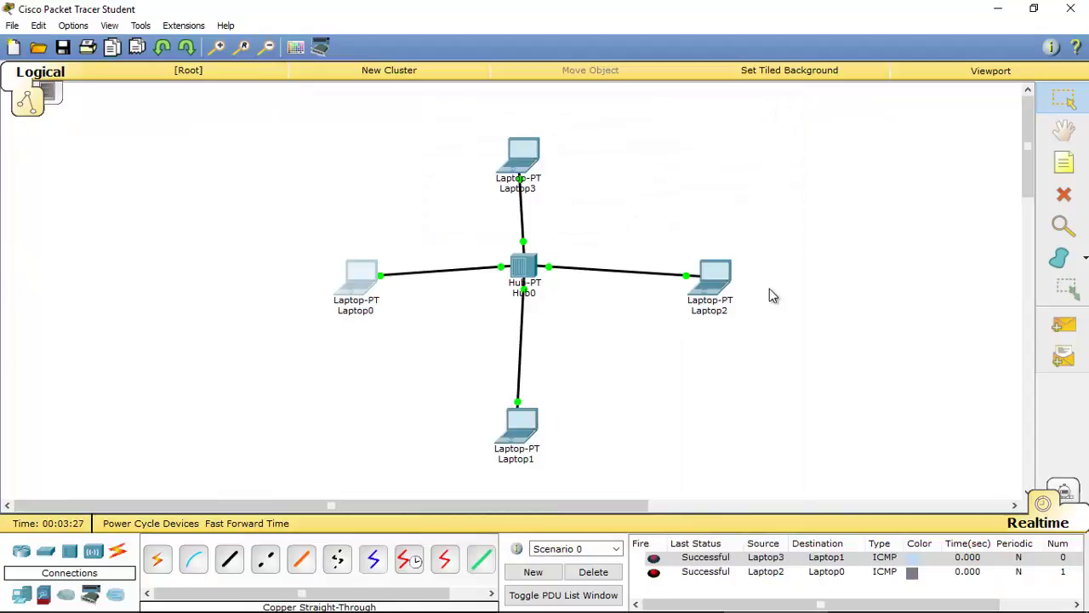